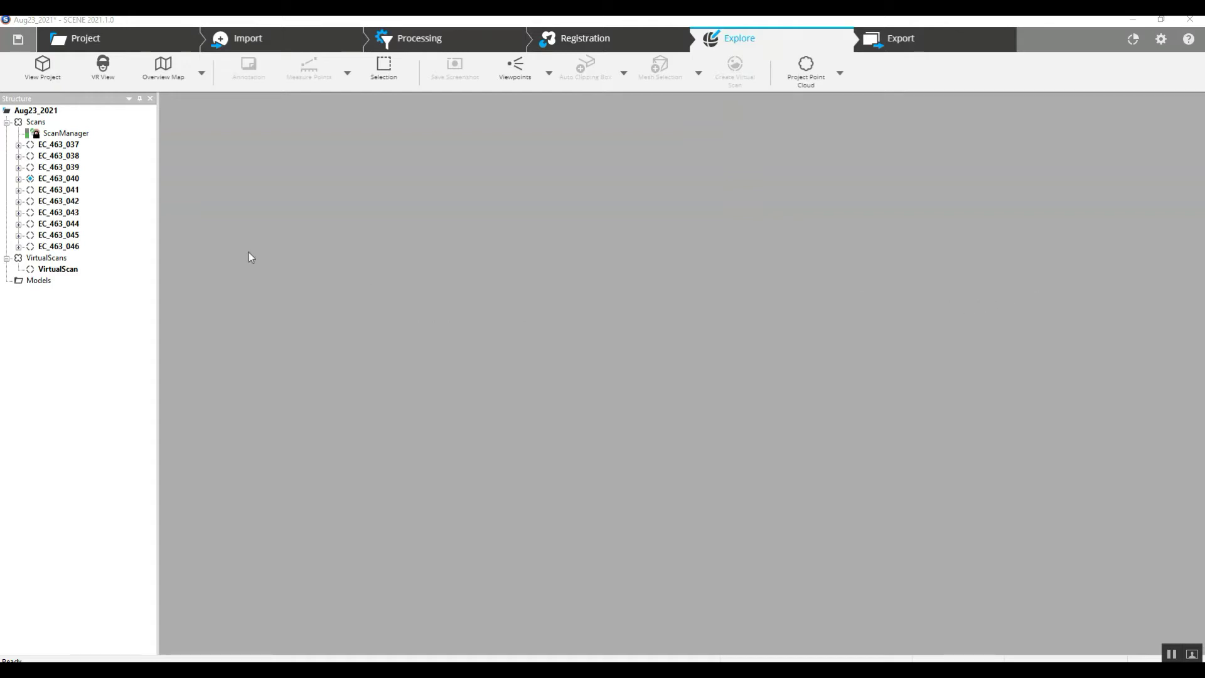
- Open a 3D view of the Scans folder
{"action": "left_click", "coordinate": [36, 122]}
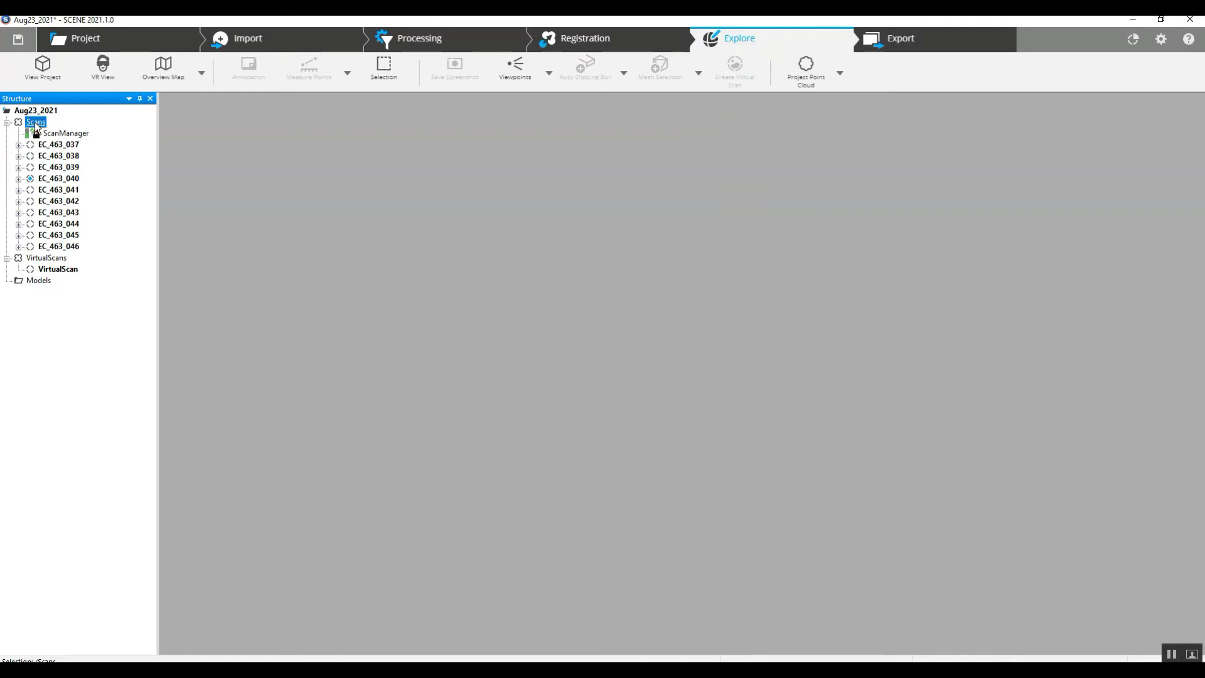
{"action": "right_click", "coordinate": [36, 122]}
{"action": "mouse_move", "coordinate": [71, 137]}
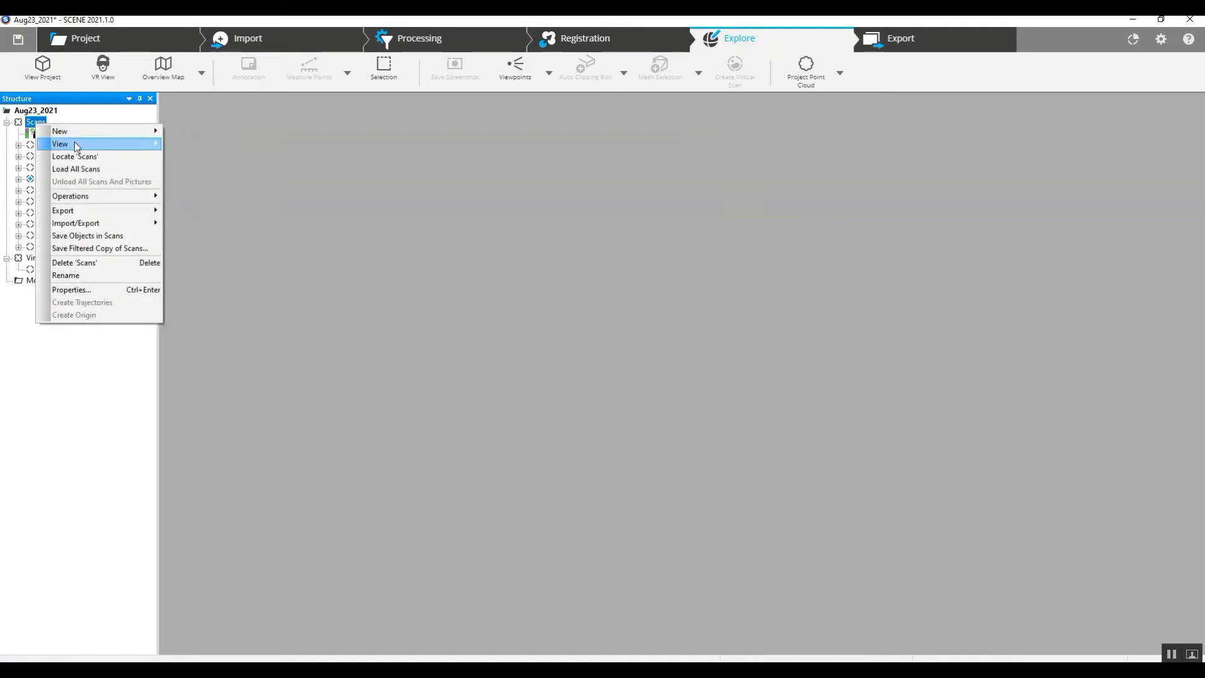
{"action": "mouse_move", "coordinate": [146, 143]}
{"action": "left_click", "coordinate": [199, 145]}
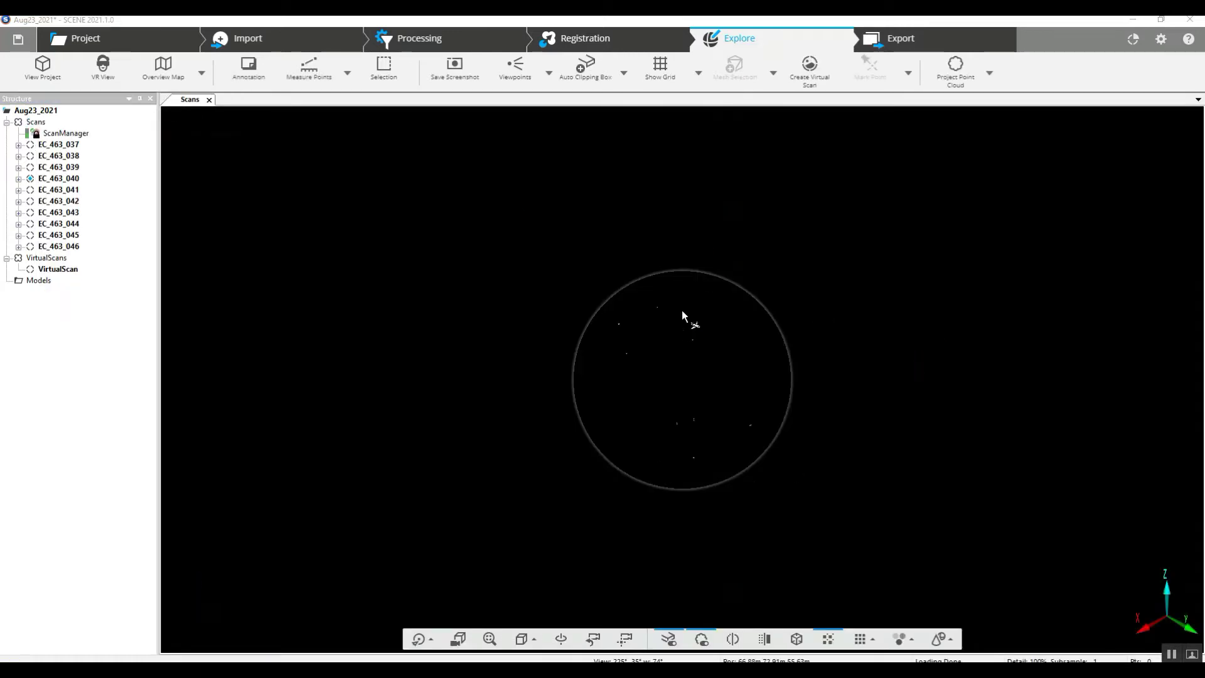
- Load all scans of the Scans folder into the 3D view
{"action": "right_click", "coordinate": [33, 123]}
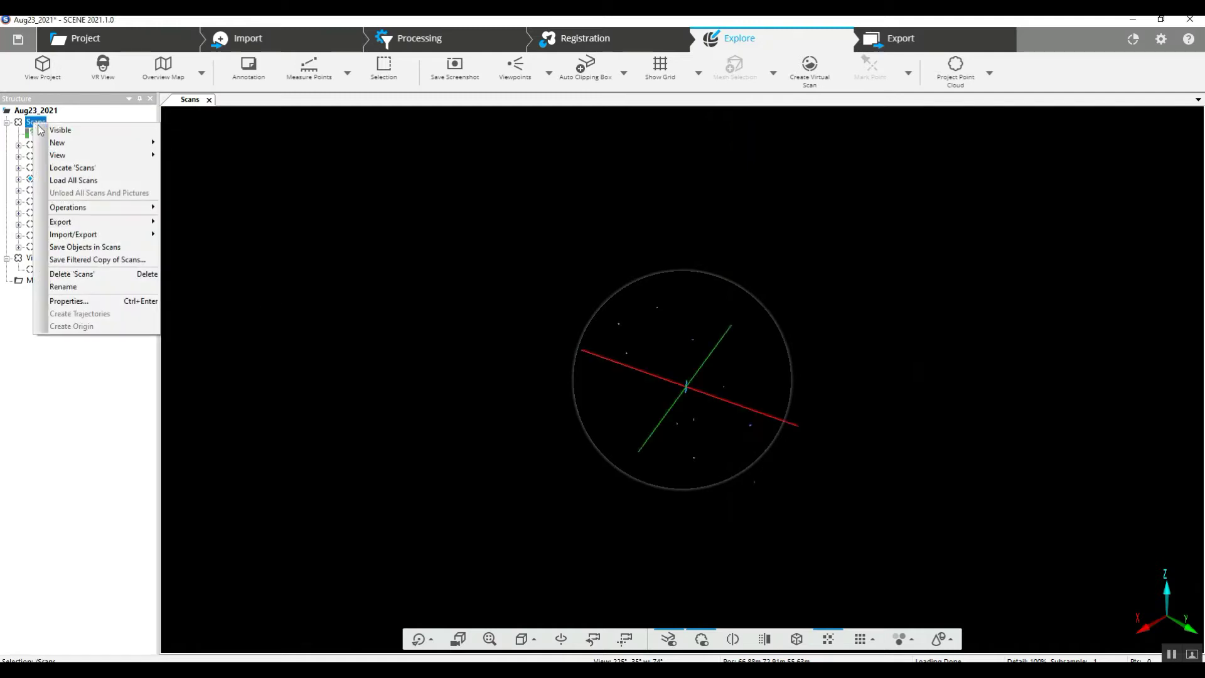
{"action": "left_click", "coordinate": [73, 181]}
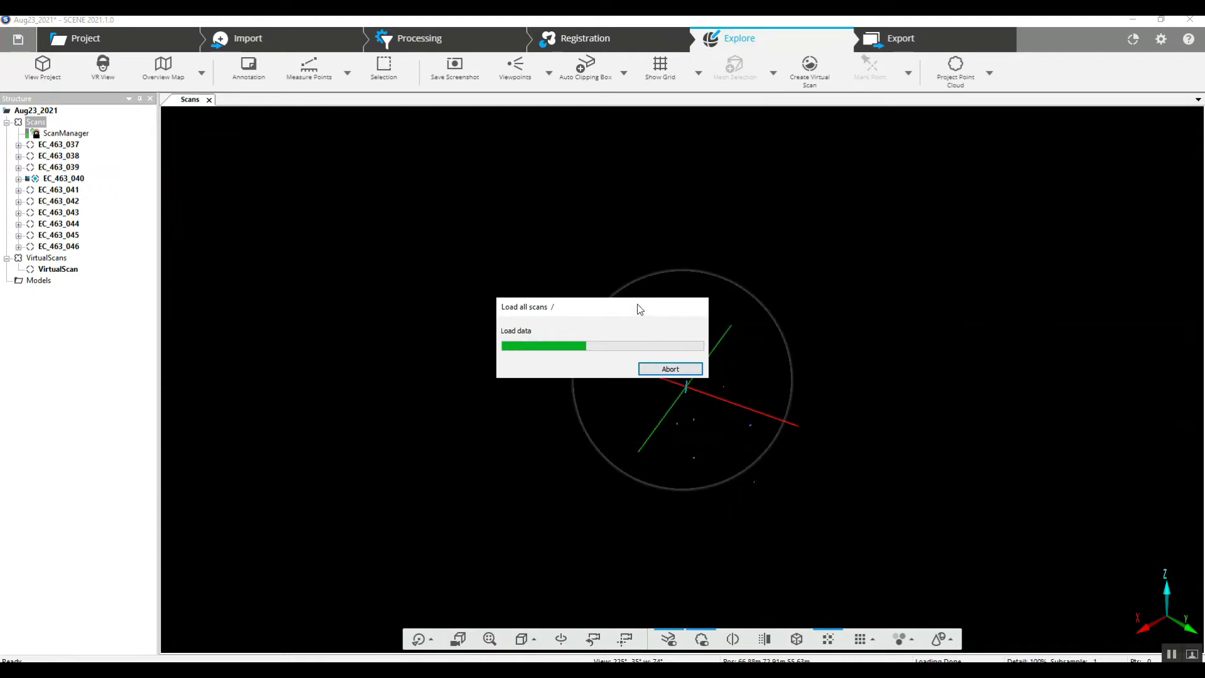
{"action": "left_click_drag", "start_coordinate": [638, 309], "coordinate": [319, 213]}
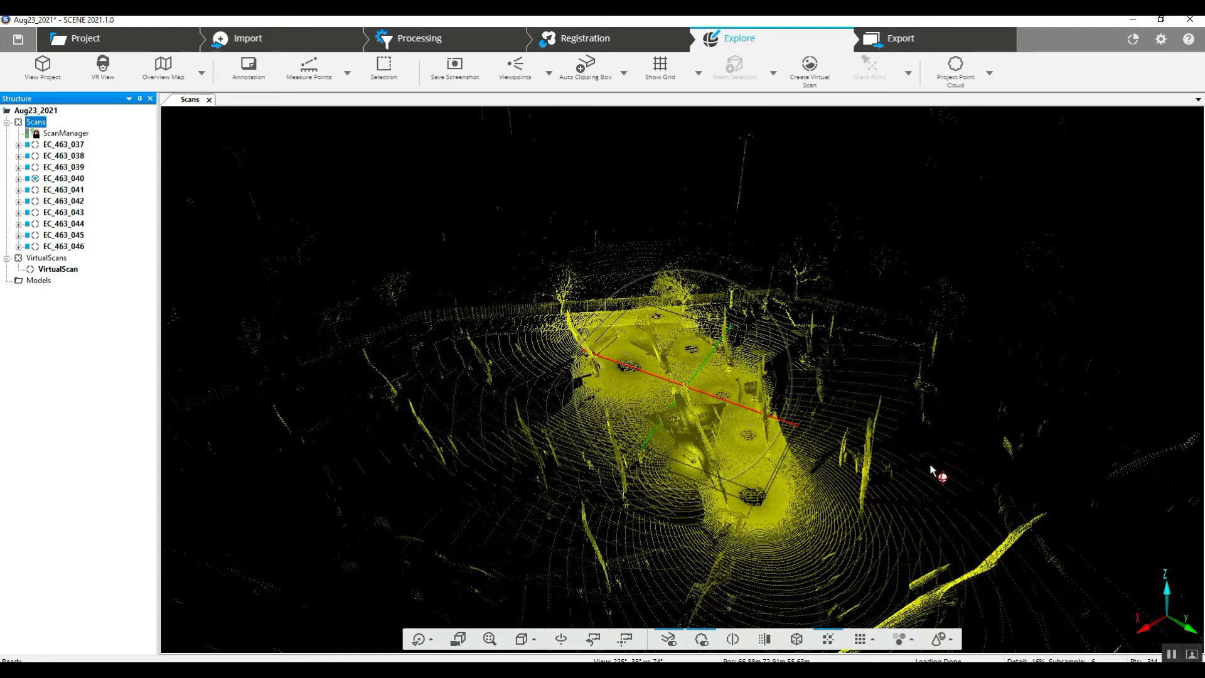
- Examine the loaded scans from several angles and close the Scans 3D view
{"action": "mouse_move", "coordinate": [935, 471]}
{"action": "left_mouse_down"}
{"action": "mouse_move", "coordinate": [879, 464]}
{"action": "mouse_move", "coordinate": [935, 478]}
{"action": "left_mouse_up"}
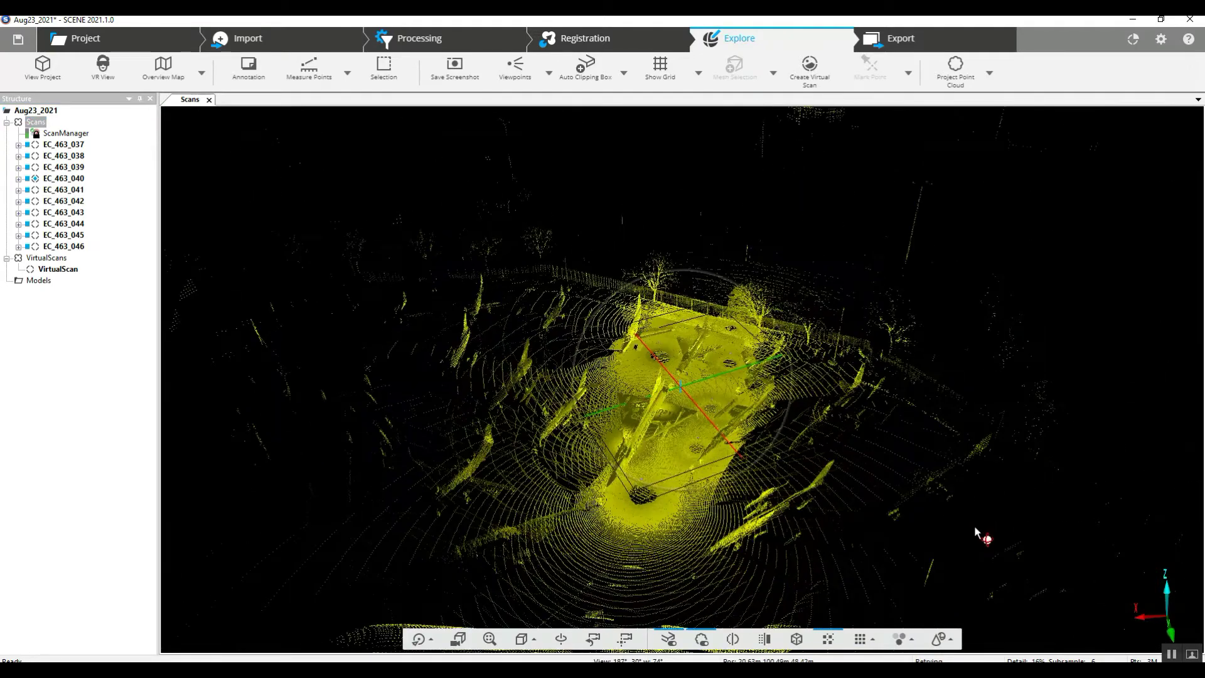
{"action": "left_click_drag", "start_coordinate": [910, 549], "coordinate": [842, 499]}
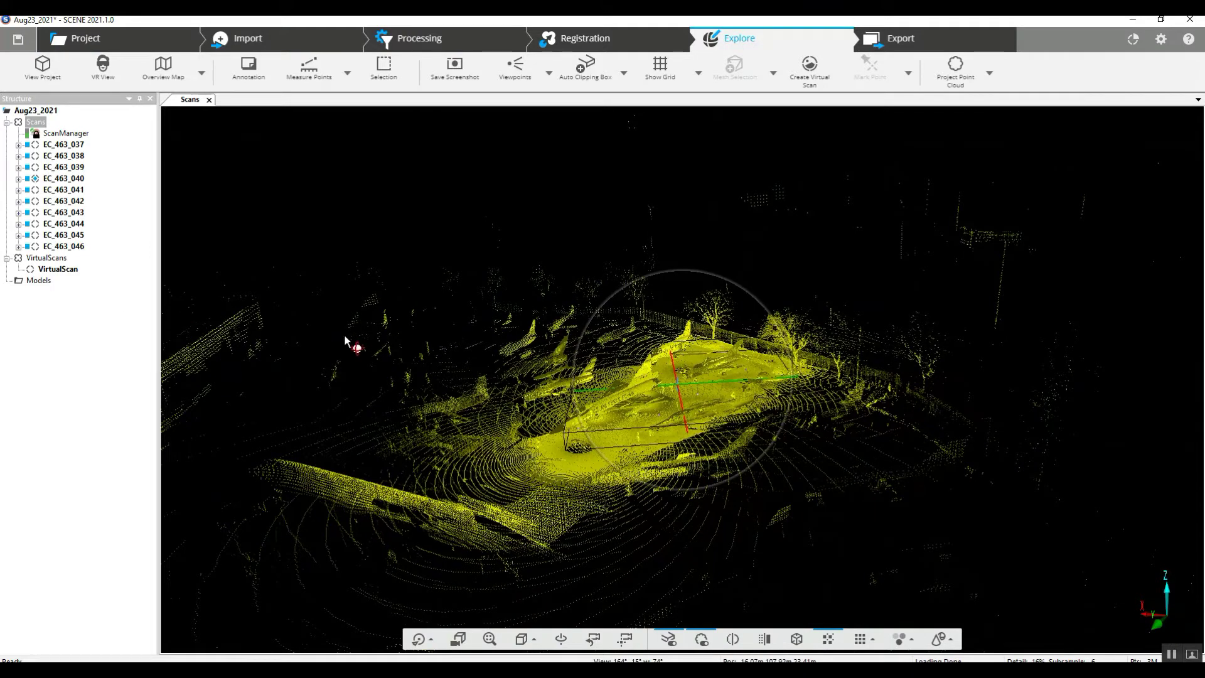
{"action": "left_click_drag", "start_coordinate": [359, 364], "coordinate": [415, 399]}
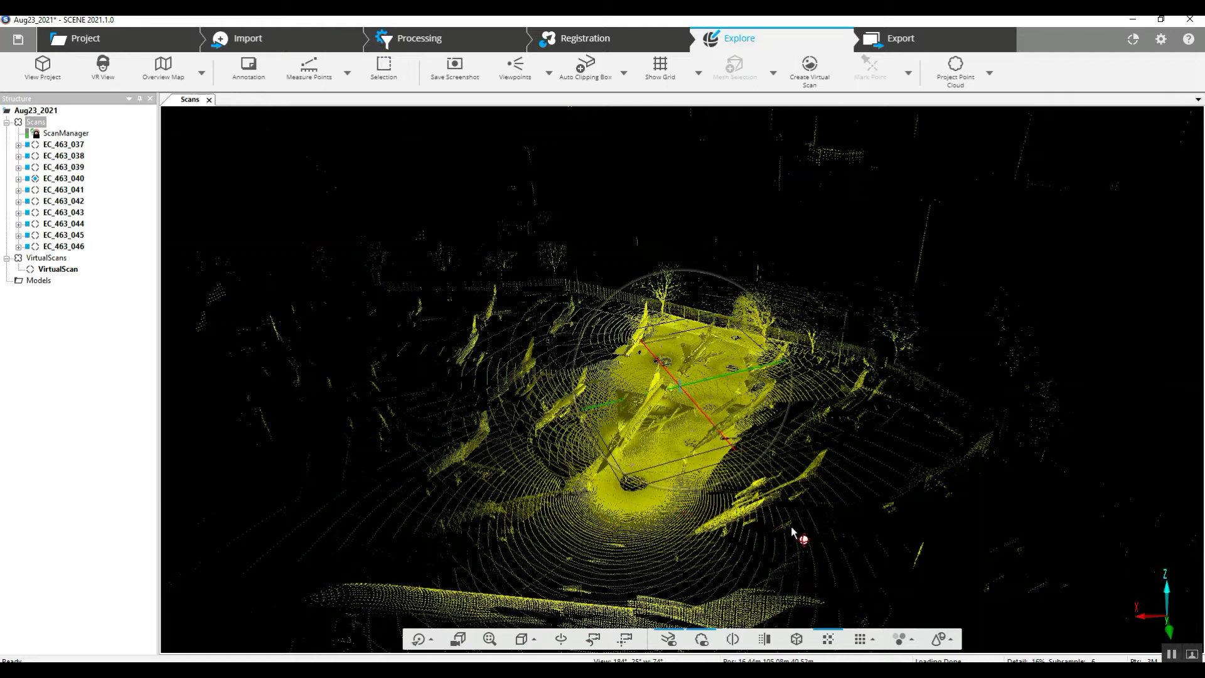
{"action": "mouse_move", "coordinate": [799, 538]}
{"action": "left_mouse_down"}
{"action": "mouse_move", "coordinate": [590, 461]}
{"action": "mouse_move", "coordinate": [660, 460]}
{"action": "left_mouse_up"}
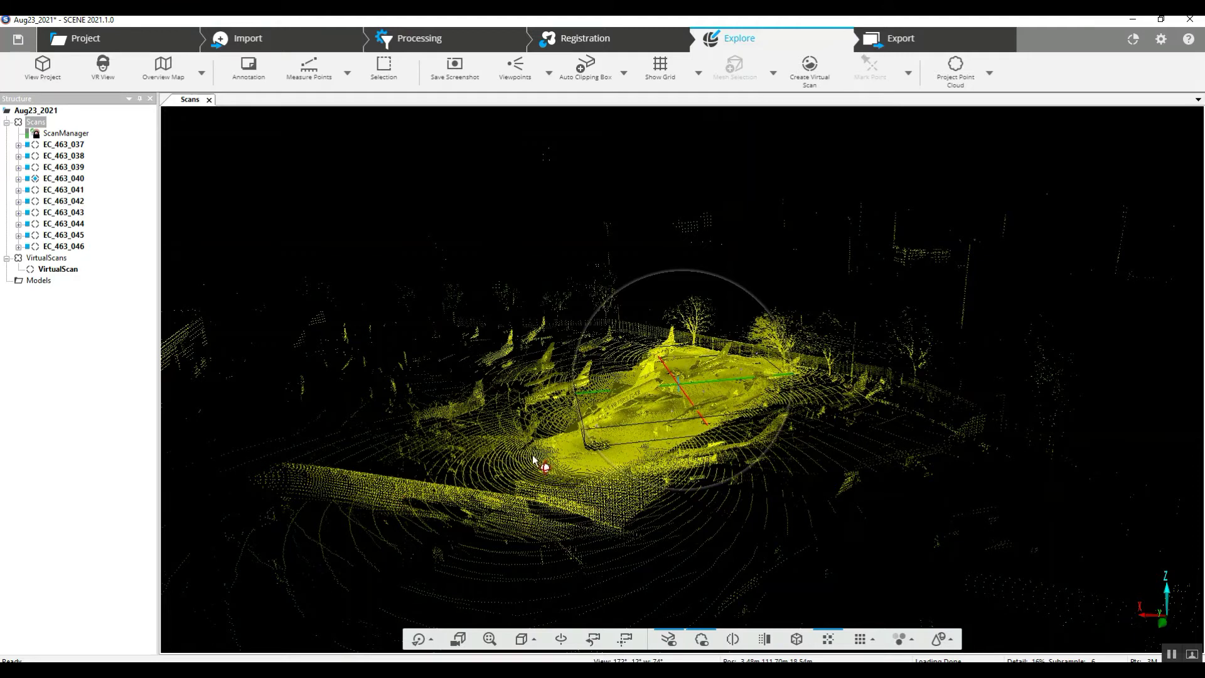
{"action": "left_click_drag", "start_coordinate": [538, 463], "coordinate": [573, 439]}
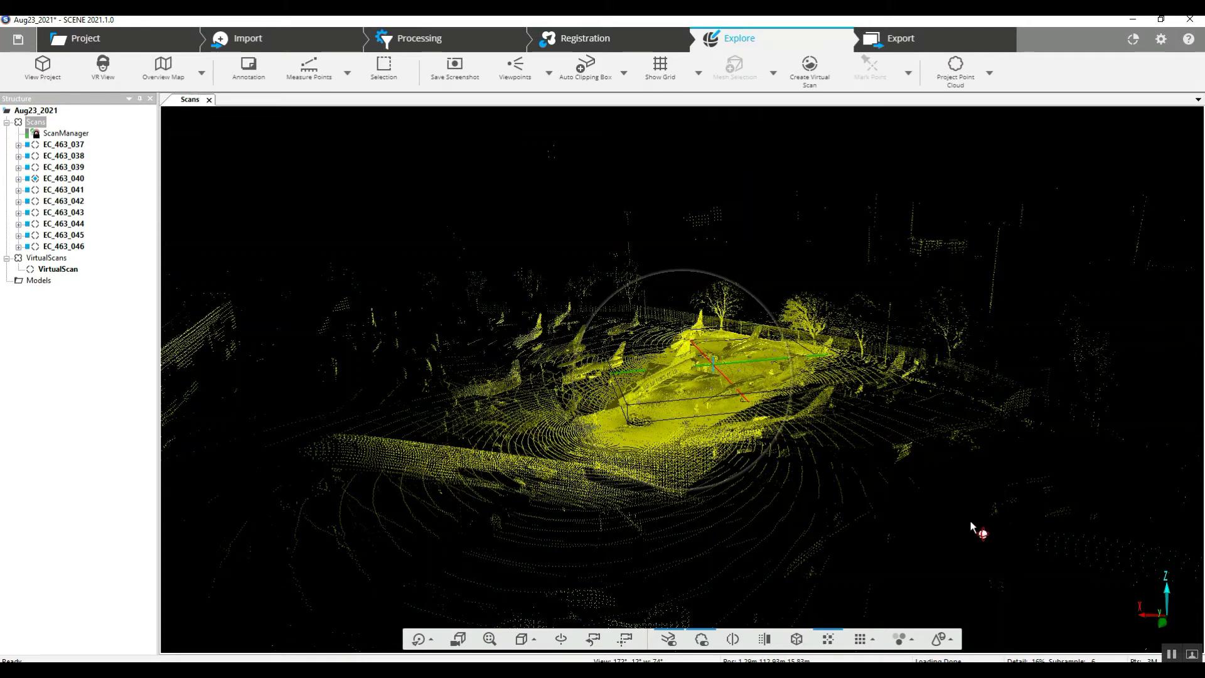
{"action": "left_click", "coordinate": [209, 100]}
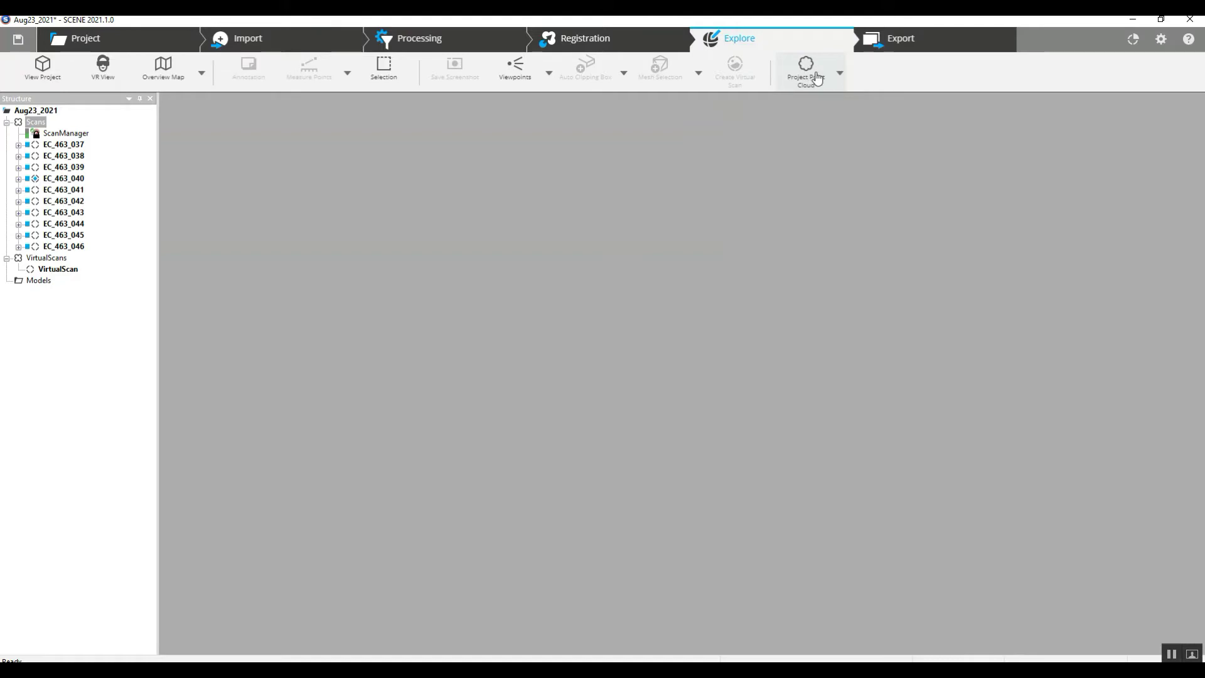
- Save the project changes and create the project point cloud with duplicate-point elimination and color balancing enabled
{"action": "left_click", "coordinate": [809, 75]}
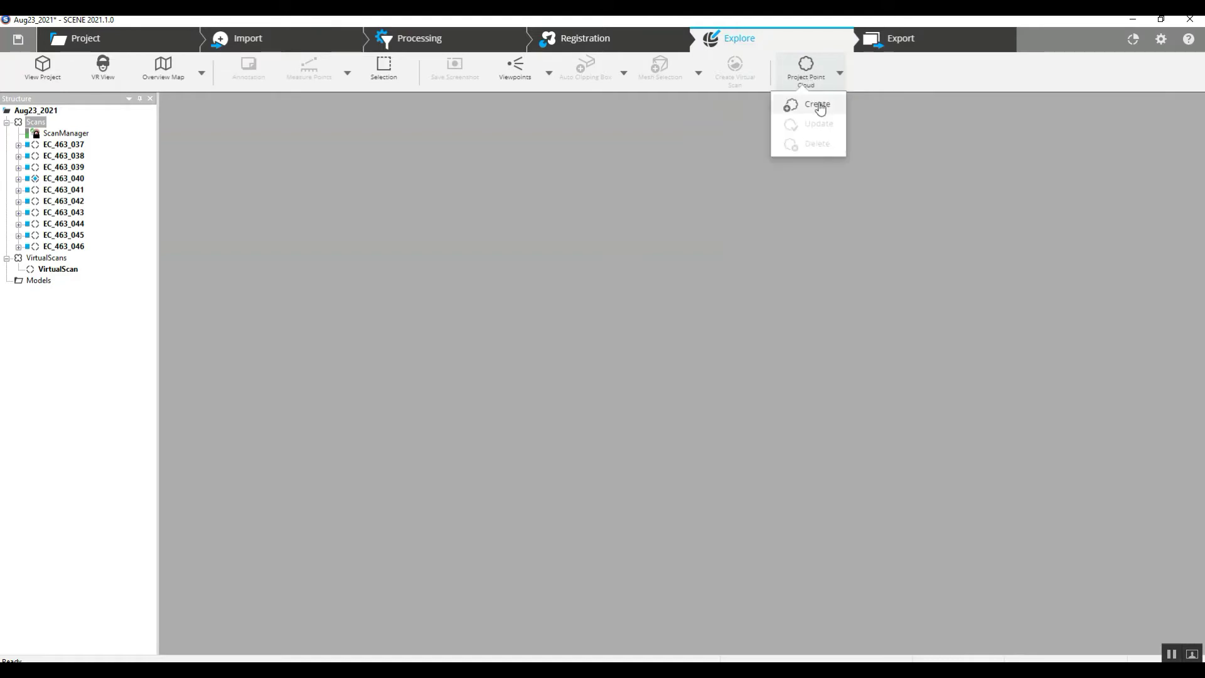
{"action": "left_click", "coordinate": [818, 105]}
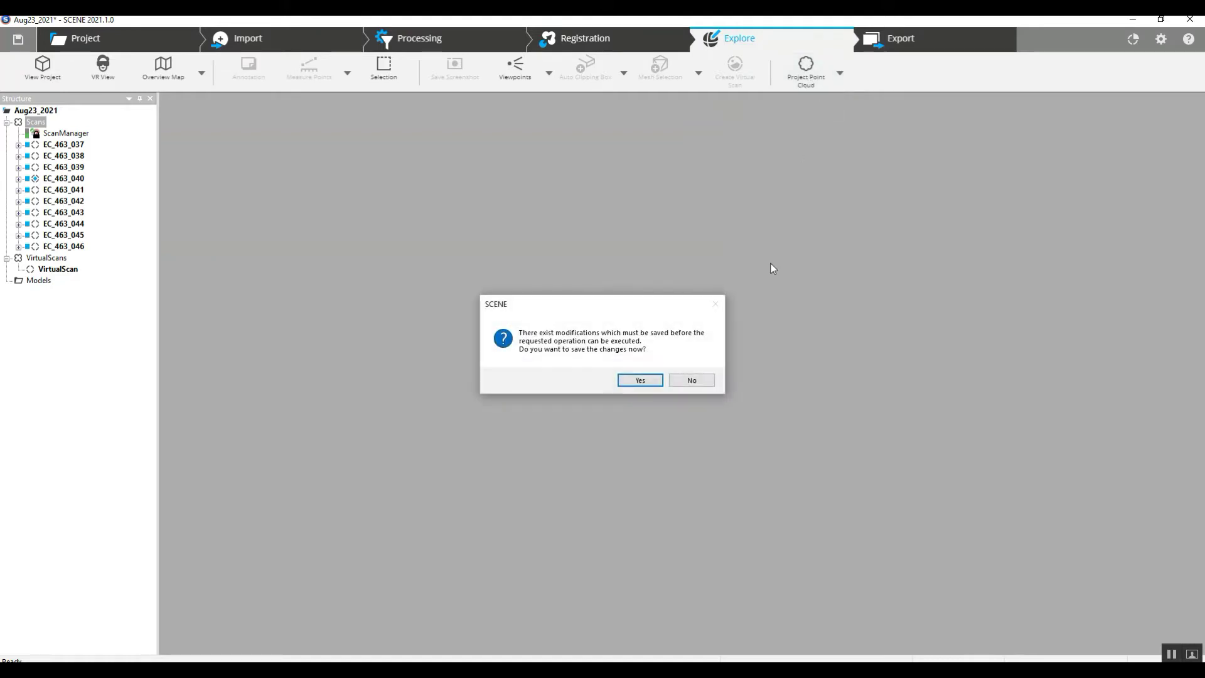
{"action": "left_click", "coordinate": [629, 380]}
{"action": "left_click", "coordinate": [564, 398]}
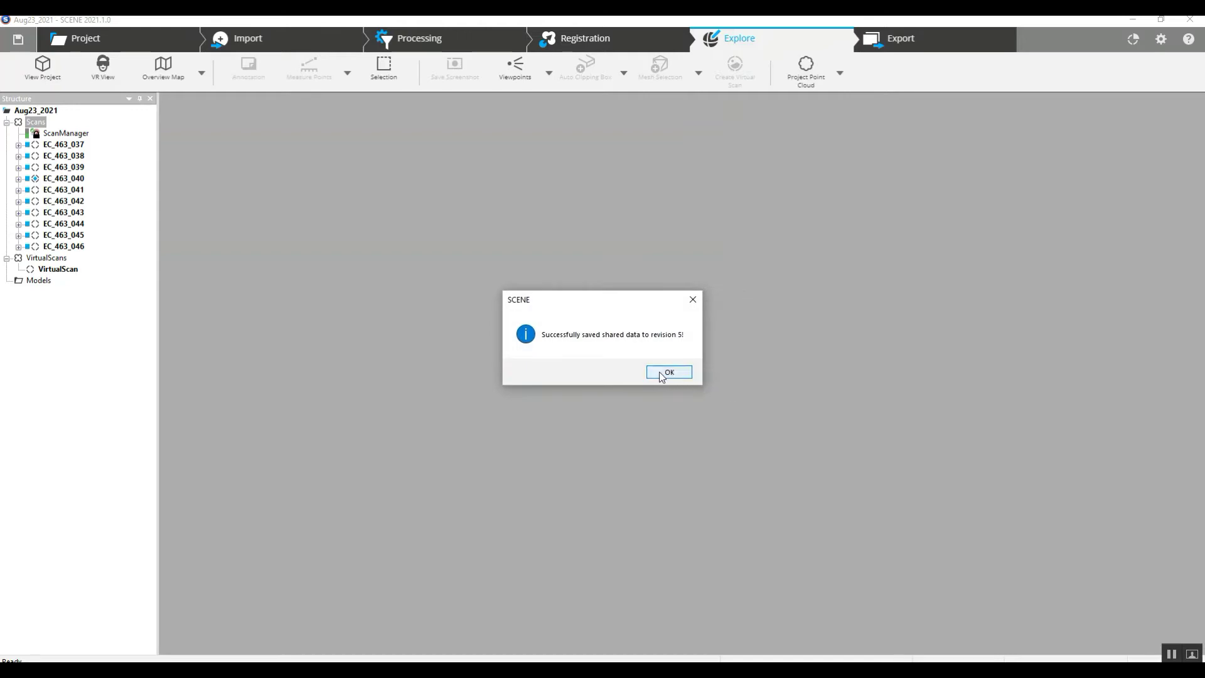
{"action": "left_click", "coordinate": [665, 372]}
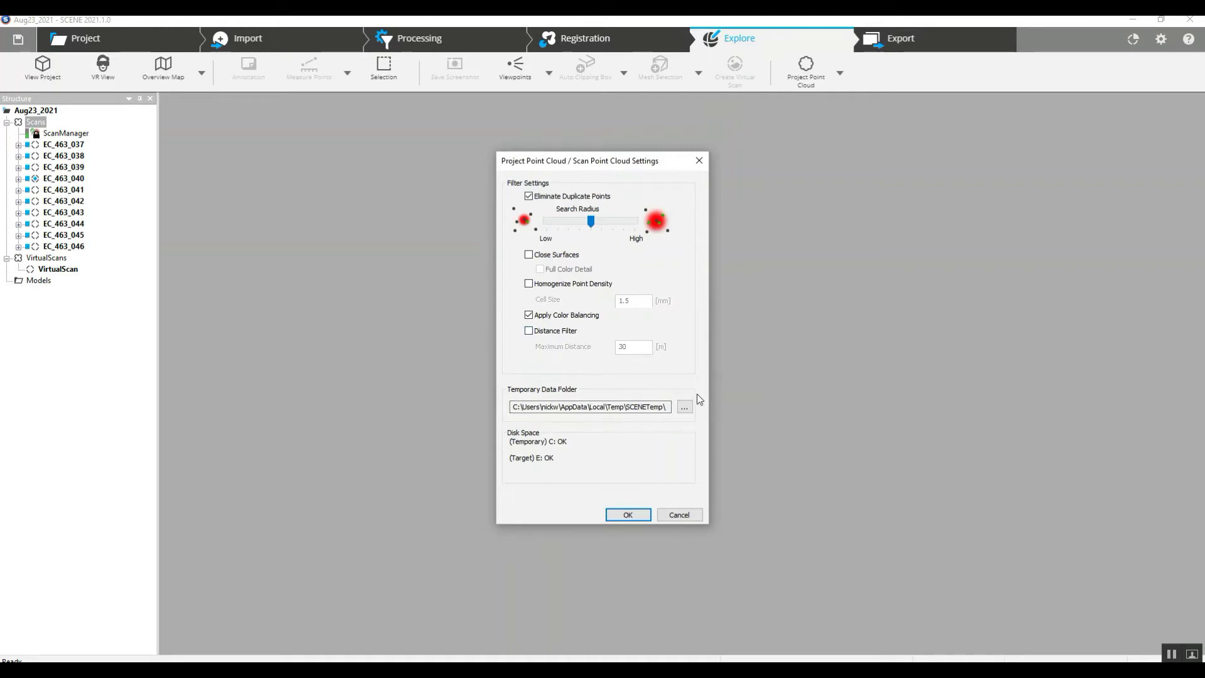
{"action": "left_click", "coordinate": [626, 515]}
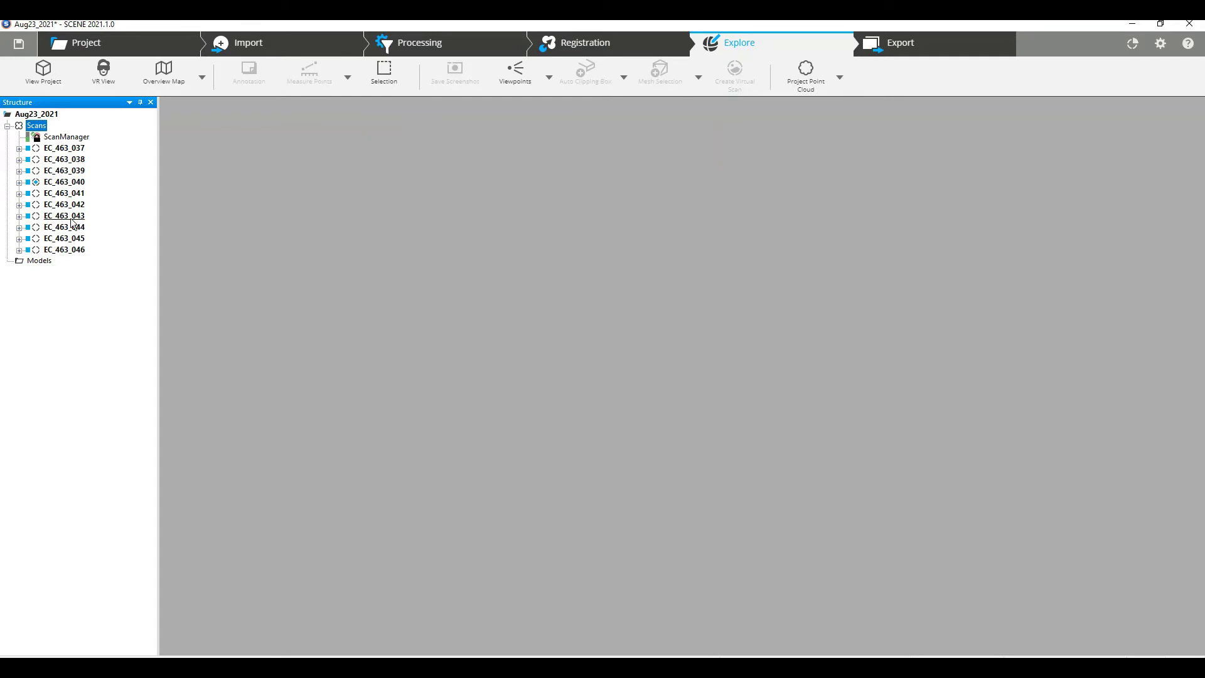
- Unload all scans and pictures and open the project overview to check the project point cloud status
{"action": "right_click", "coordinate": [36, 129]}
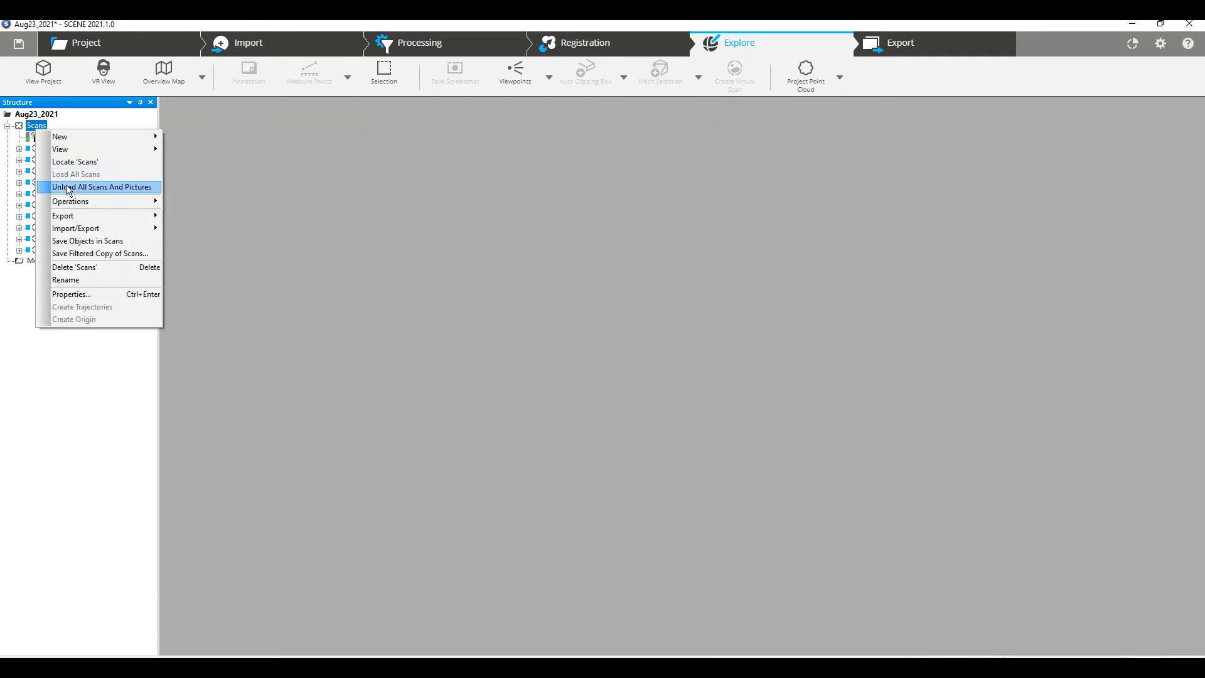
{"action": "left_click", "coordinate": [87, 186]}
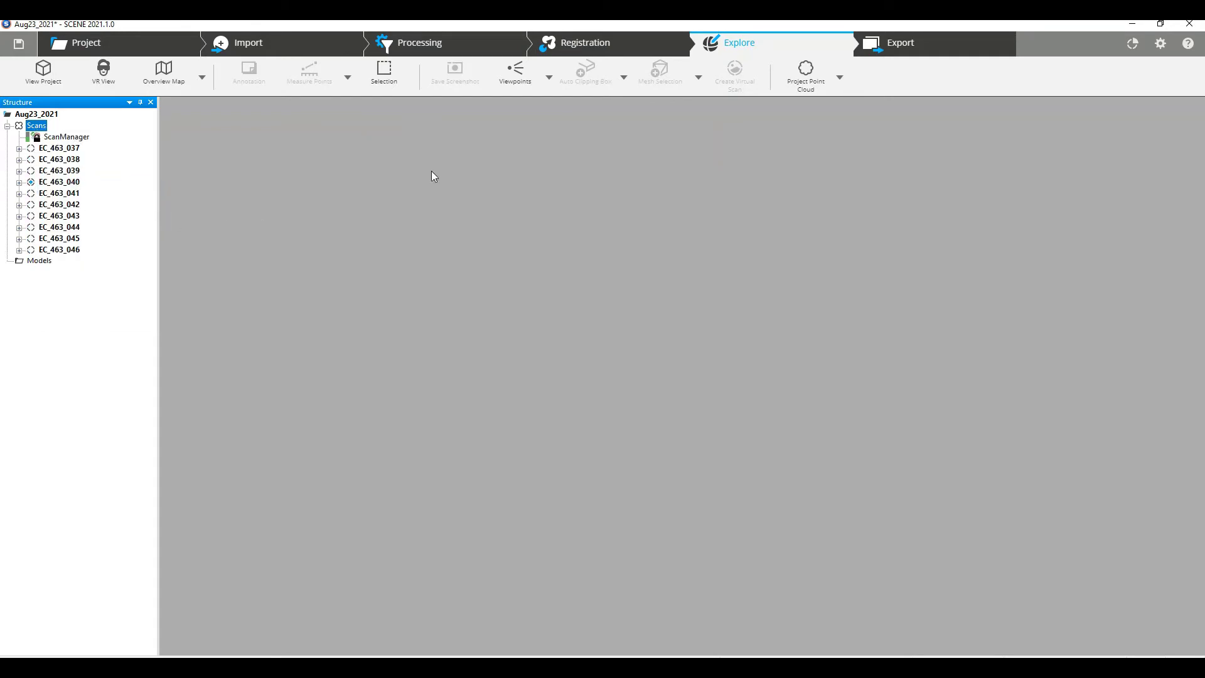
{"action": "left_click", "coordinate": [87, 47]}
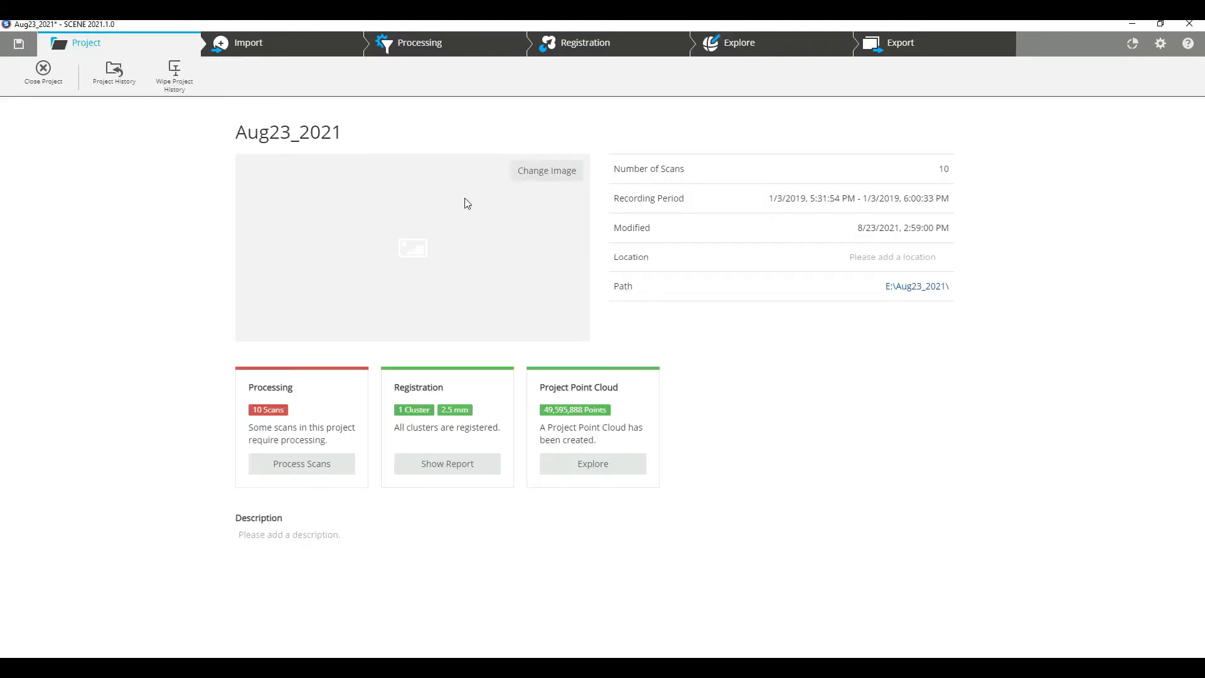
- Open the Aug23_2021 project point cloud in 3D and examine the parked aircraft from several angles
{"action": "left_click", "coordinate": [740, 48]}
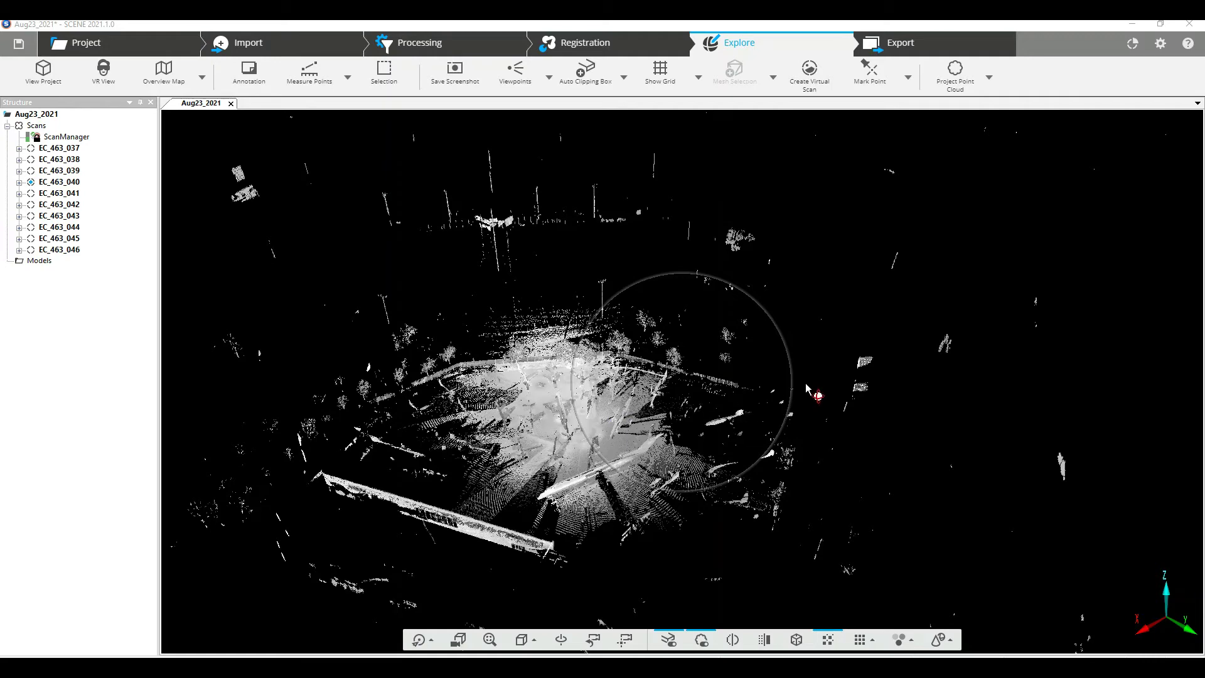
{"action": "scroll", "coordinate": [575, 425], "scroll_direction": "up", "scroll_amount": 5}
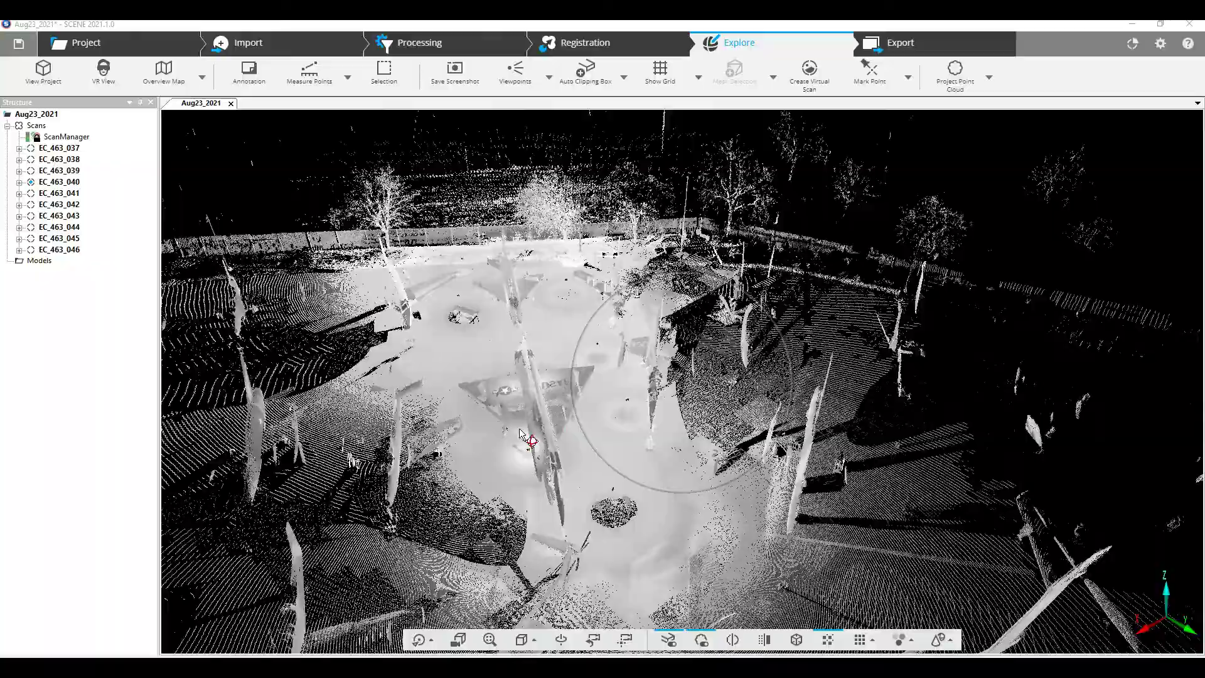
{"action": "left_click_drag", "start_coordinate": [546, 416], "coordinate": [883, 410]}
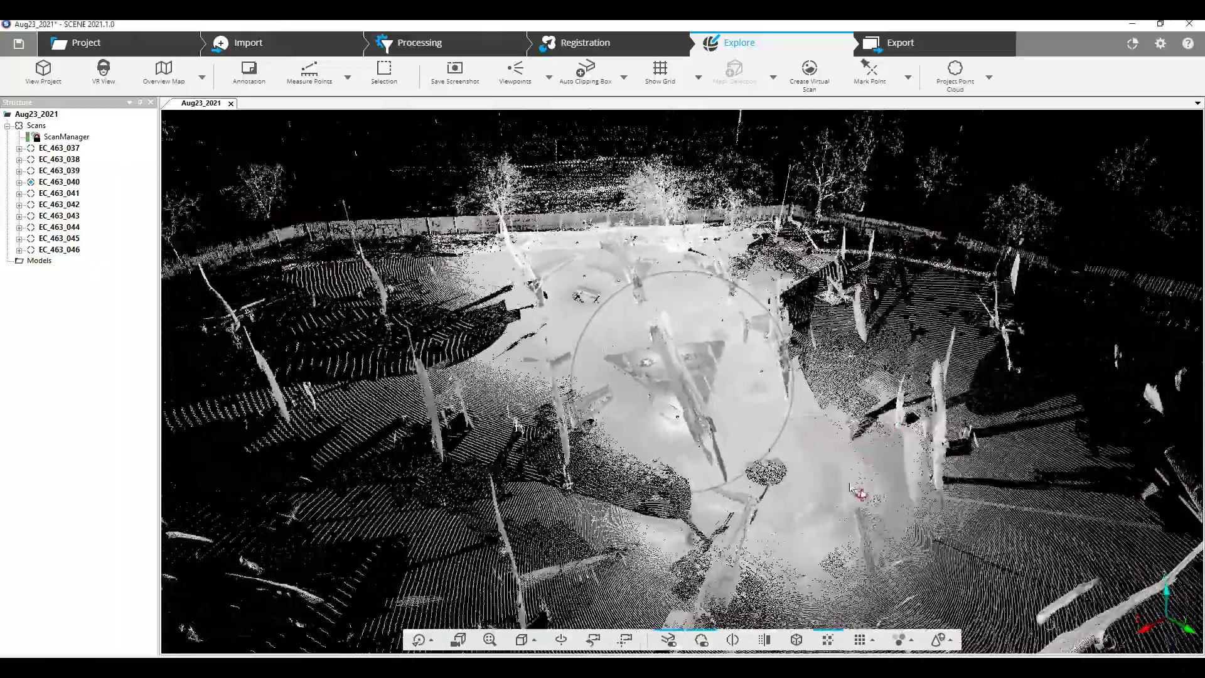
{"action": "left_click_drag", "start_coordinate": [851, 487], "coordinate": [785, 477]}
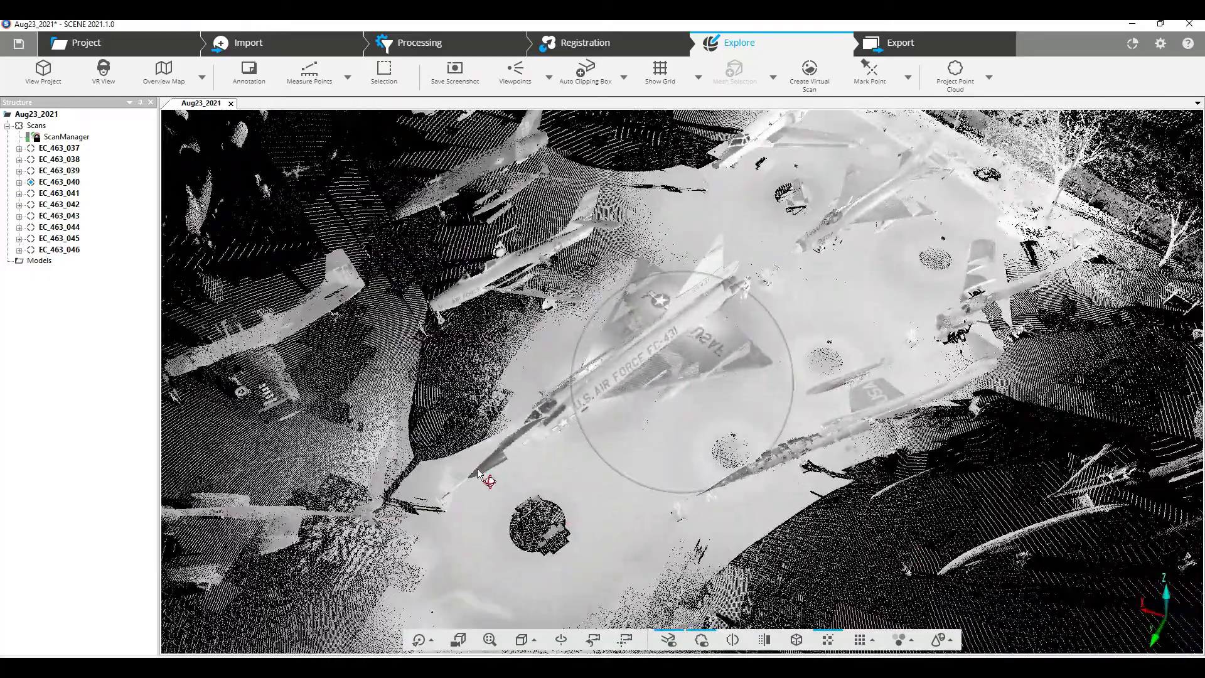
{"action": "left_click_drag", "start_coordinate": [464, 524], "coordinate": [489, 453]}
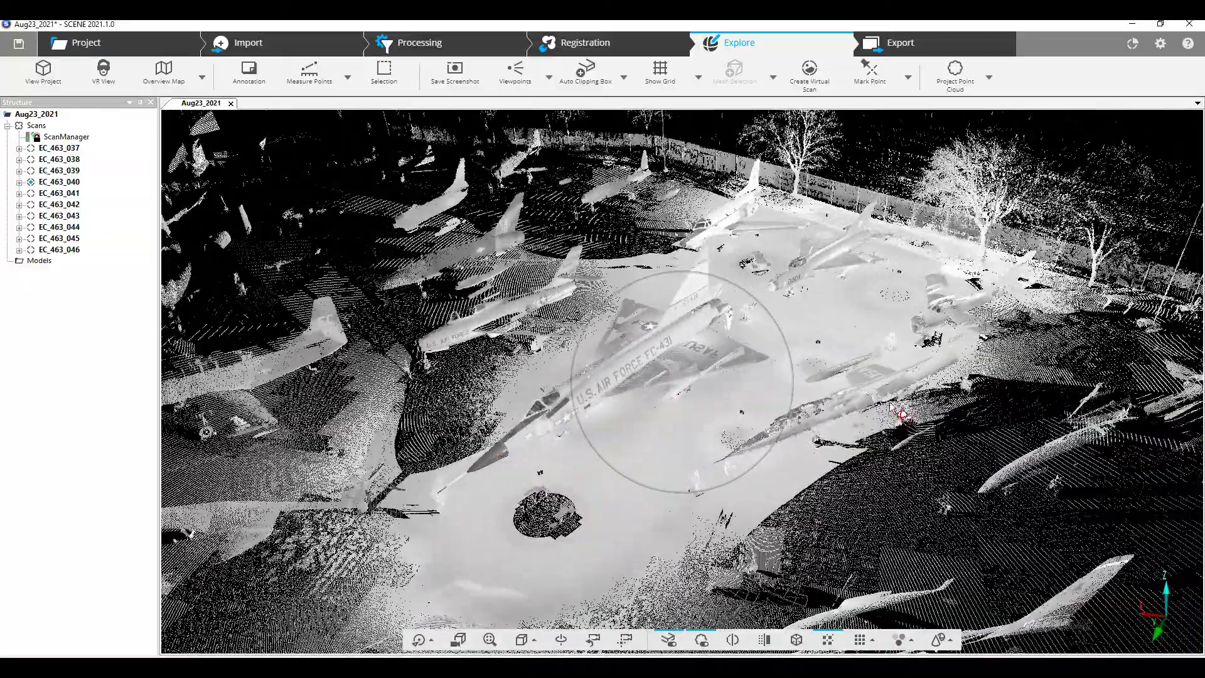
{"action": "left_click_drag", "start_coordinate": [892, 407], "coordinate": [749, 463]}
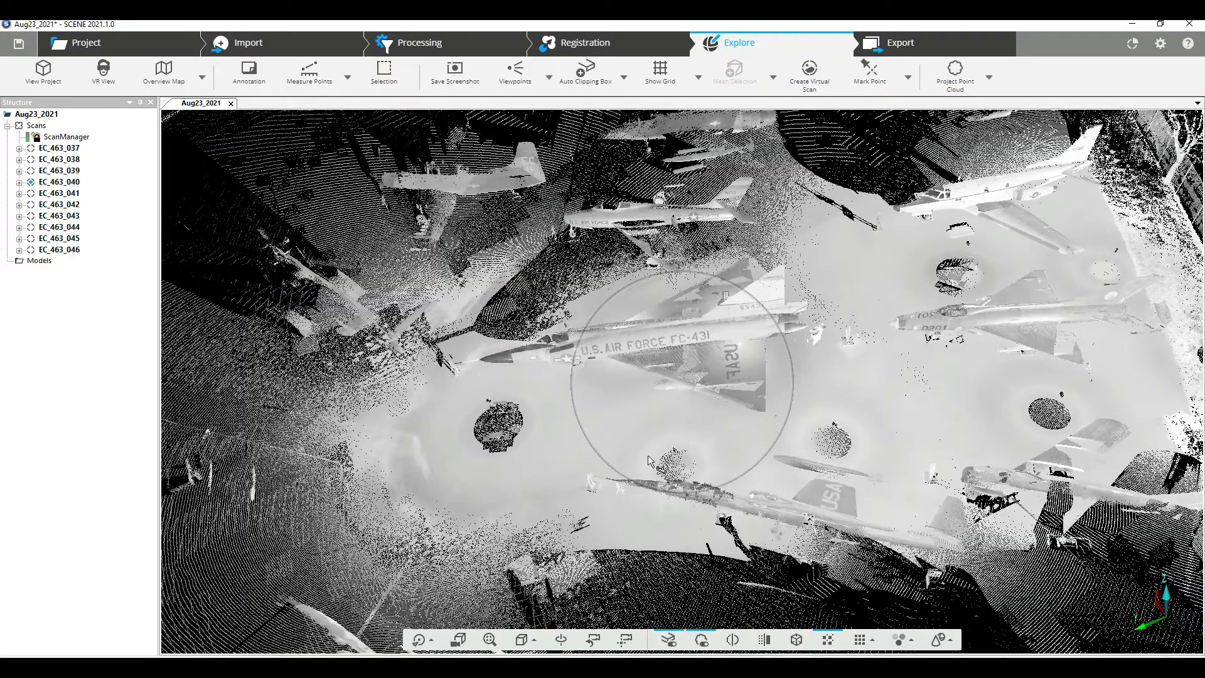
{"action": "left_click_drag", "start_coordinate": [921, 486], "coordinate": [541, 527]}
- Show the project point cloud from the Top view and add an automatic clipping box to it
{"action": "left_click", "coordinate": [526, 640]}
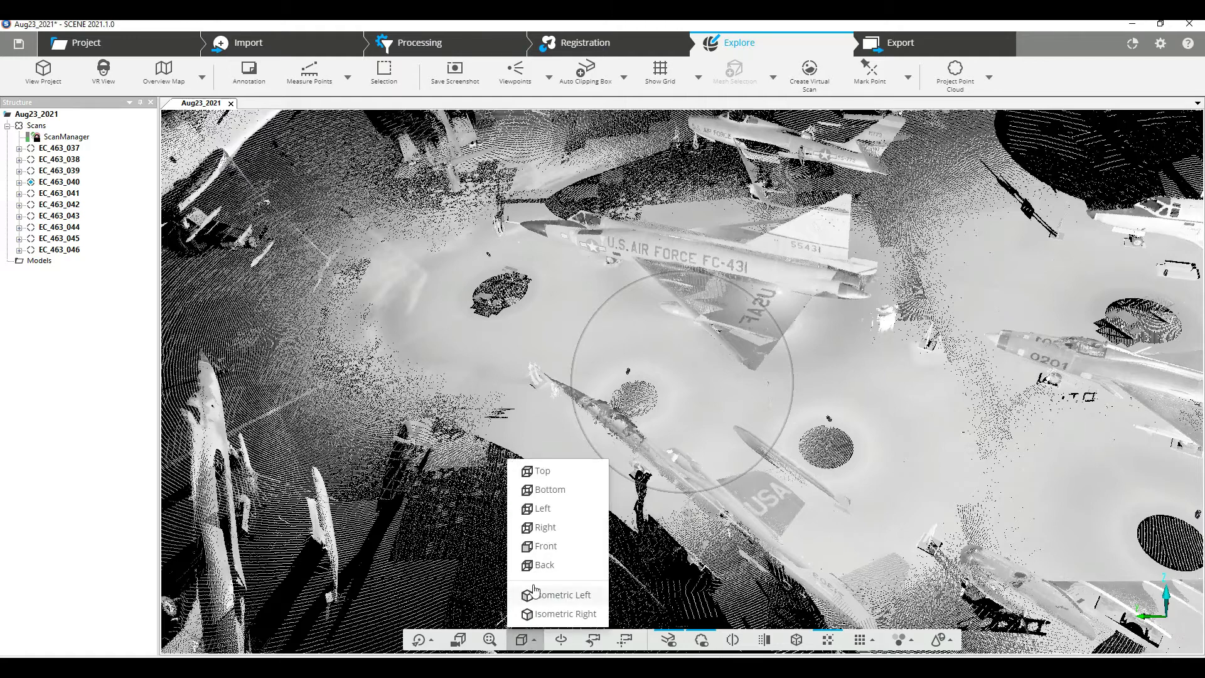
{"action": "left_click", "coordinate": [543, 486]}
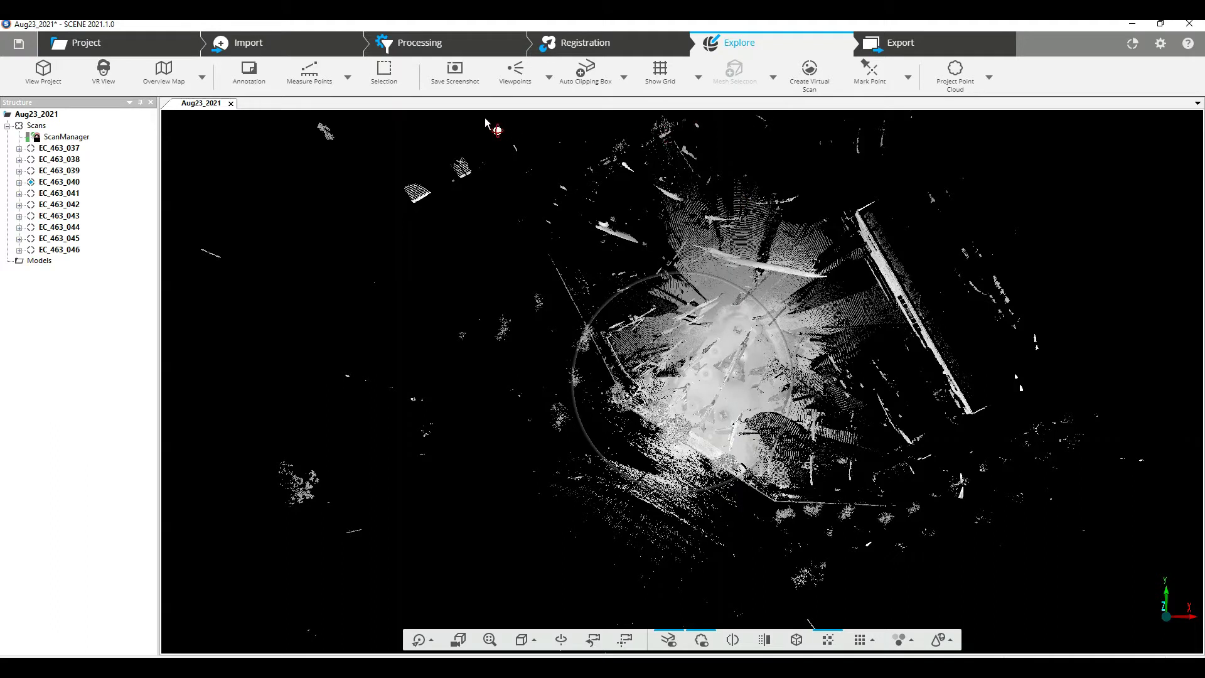
{"action": "left_click", "coordinate": [584, 75]}
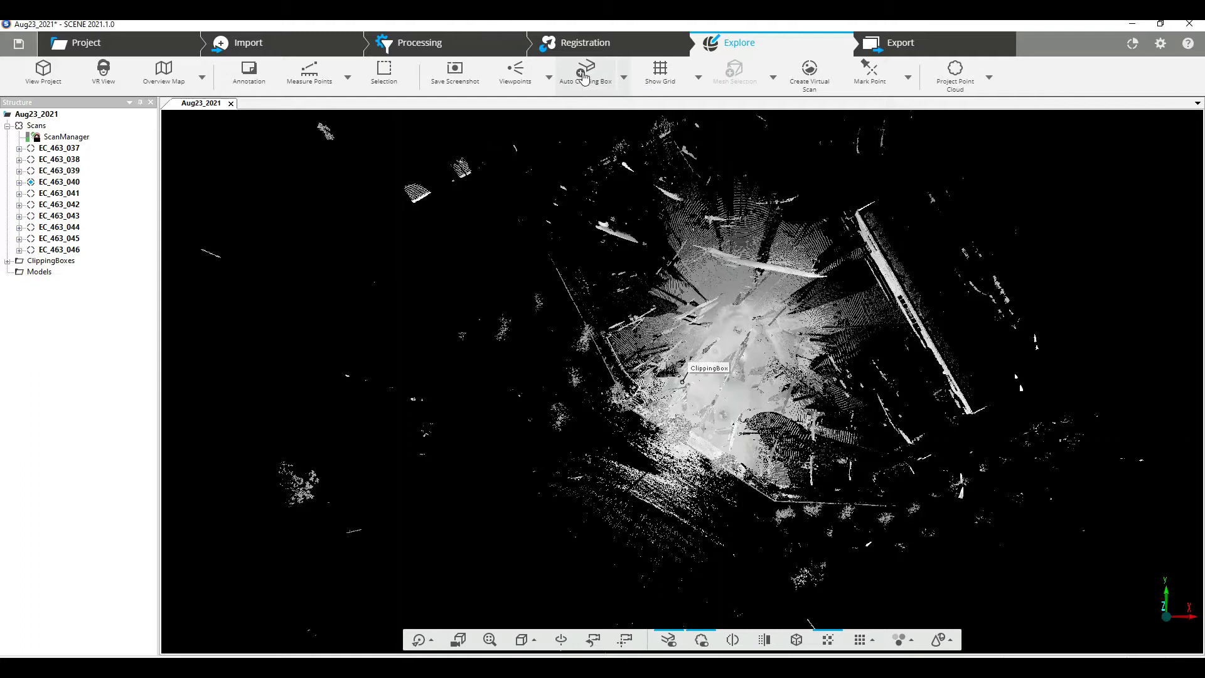
- Shrink the clipping box on its sides to enclose the area around the central U.S. Air Force FC-431 aircraft
{"action": "left_click_drag", "start_coordinate": [751, 417], "coordinate": [786, 390]}
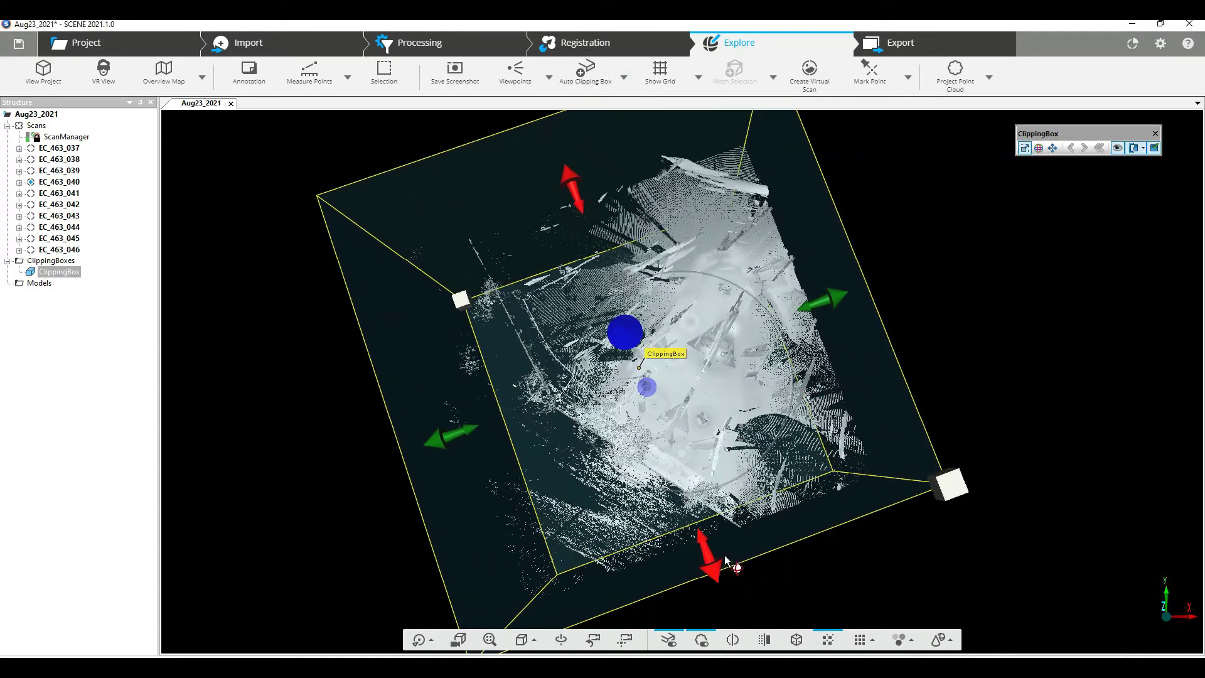
{"action": "left_click_drag", "start_coordinate": [708, 565], "coordinate": [523, 460]}
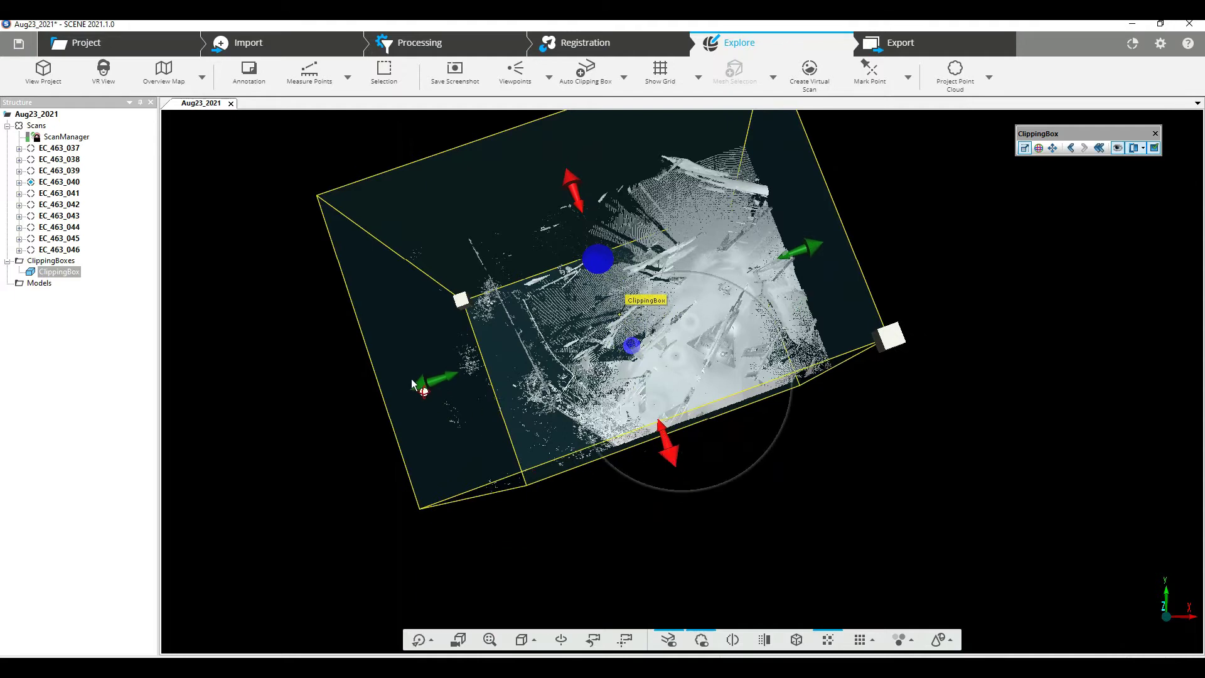
{"action": "left_click_drag", "start_coordinate": [417, 386], "coordinate": [458, 430]}
{"action": "left_click_drag", "start_coordinate": [531, 394], "coordinate": [608, 351]}
{"action": "left_click_drag", "start_coordinate": [624, 170], "coordinate": [689, 280]}
{"action": "left_click_drag", "start_coordinate": [833, 286], "coordinate": [718, 596]}
- Rotate the clipping box about its vertical axis in the Top view to line up with the central aircraft
{"action": "left_click", "coordinate": [525, 645]}
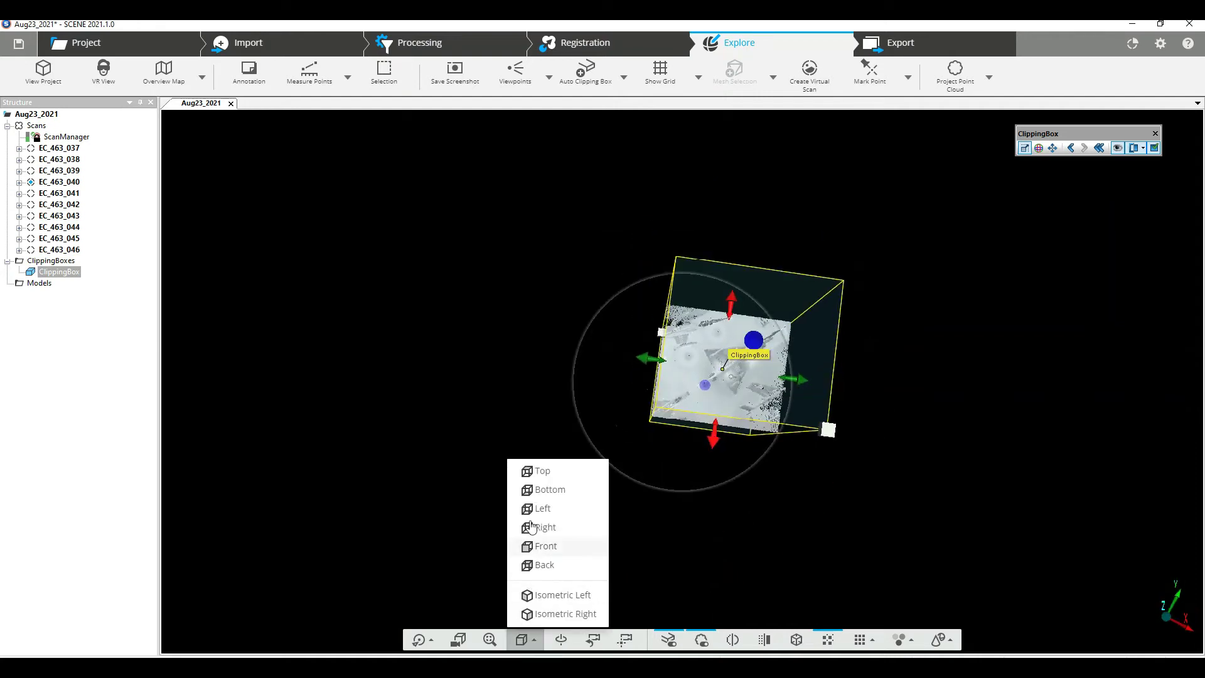
{"action": "left_click", "coordinate": [540, 472]}
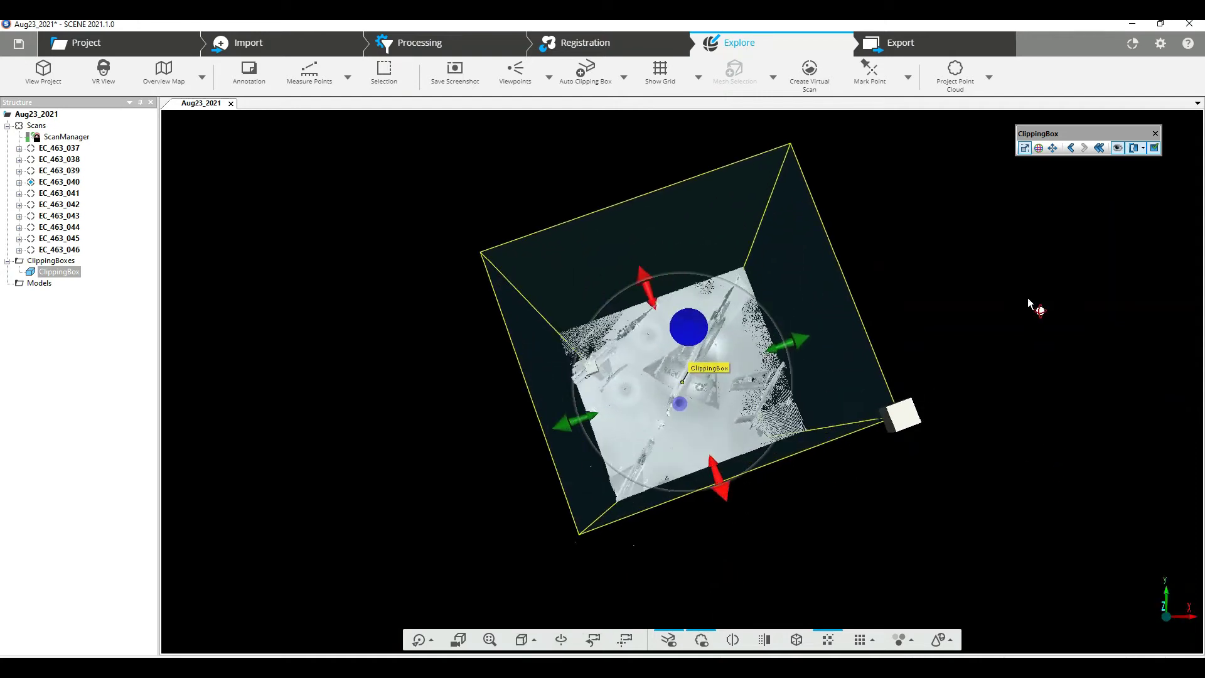
{"action": "left_click", "coordinate": [1039, 148]}
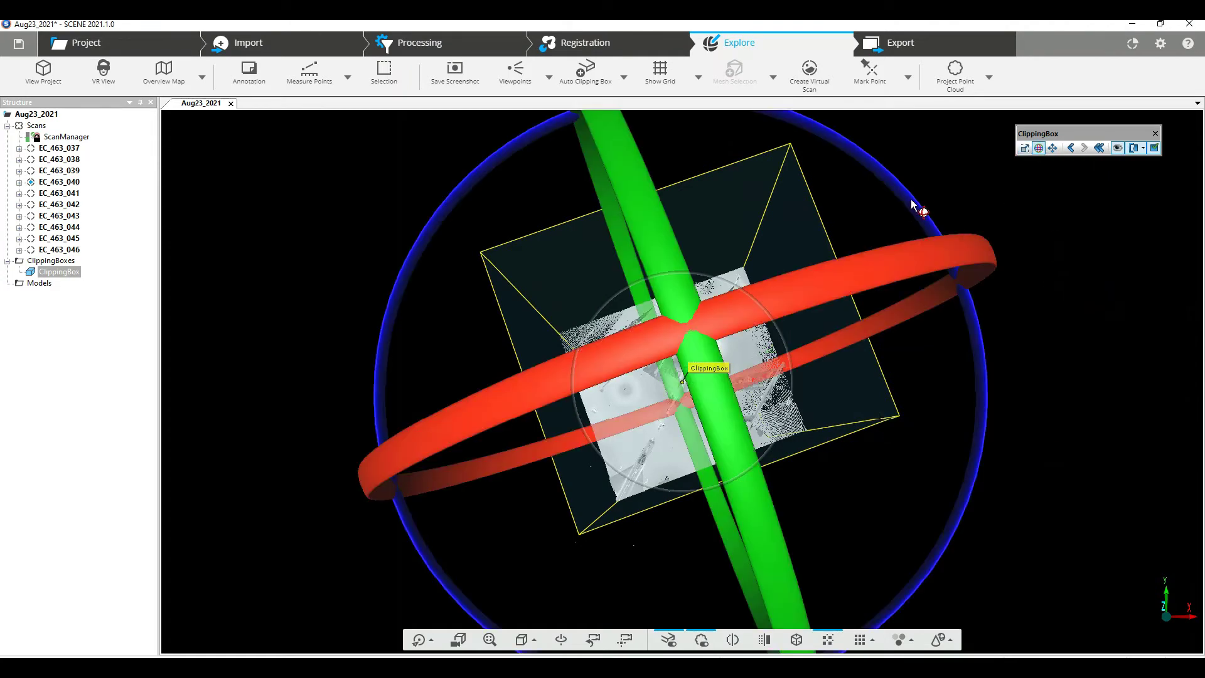
{"action": "left_click_drag", "start_coordinate": [915, 202], "coordinate": [887, 384]}
{"action": "left_click", "coordinate": [803, 287]}
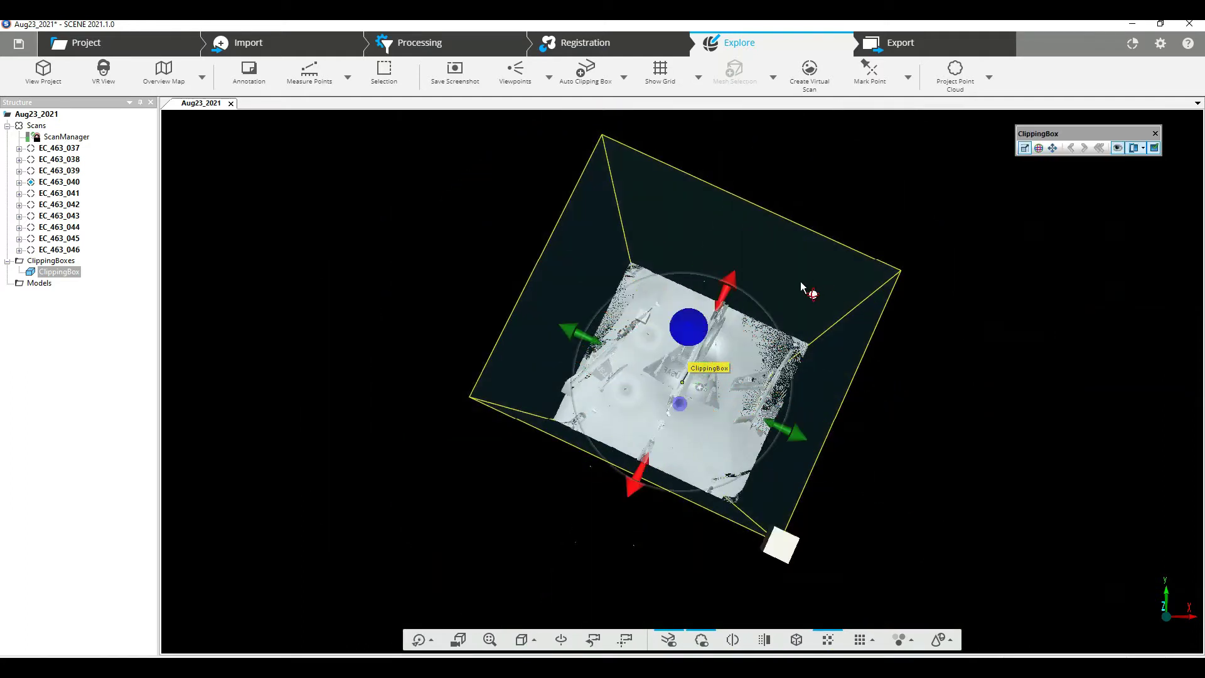
- Extend the clipping box lengthwise along the central aircraft, and reduce its height from above and below to just enclose the aircraft
{"action": "left_click_drag", "start_coordinate": [727, 283], "coordinate": [747, 239]}
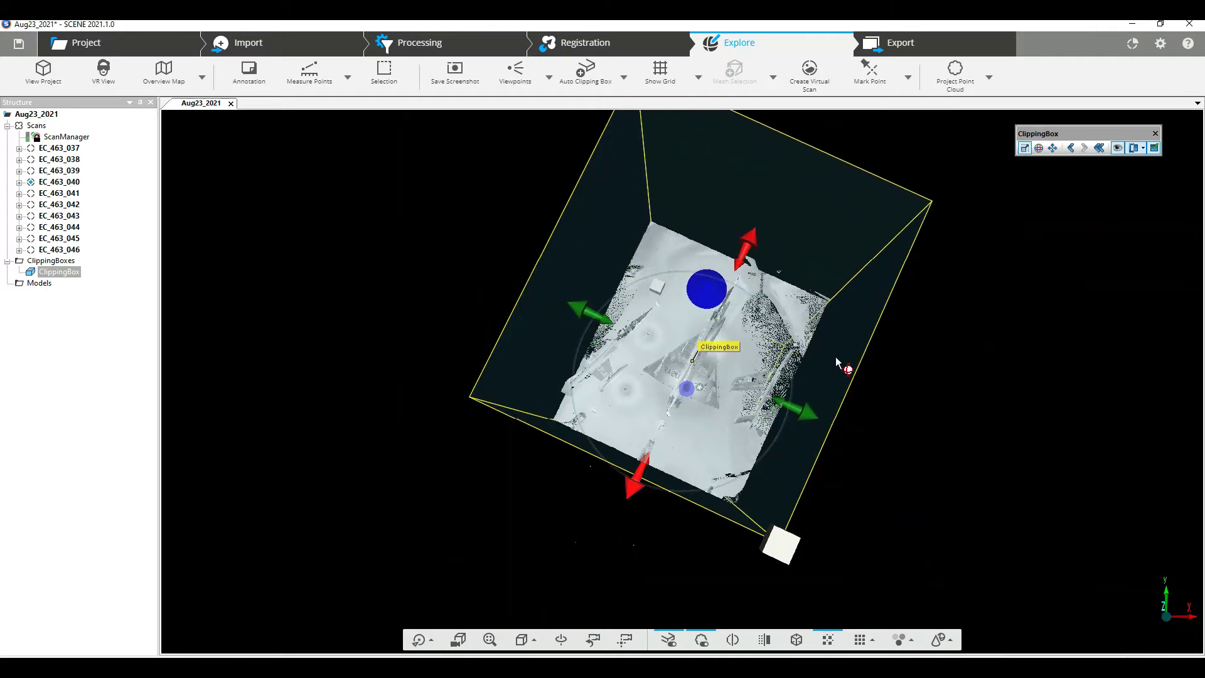
{"action": "left_click_drag", "start_coordinate": [917, 483], "coordinate": [726, 234]}
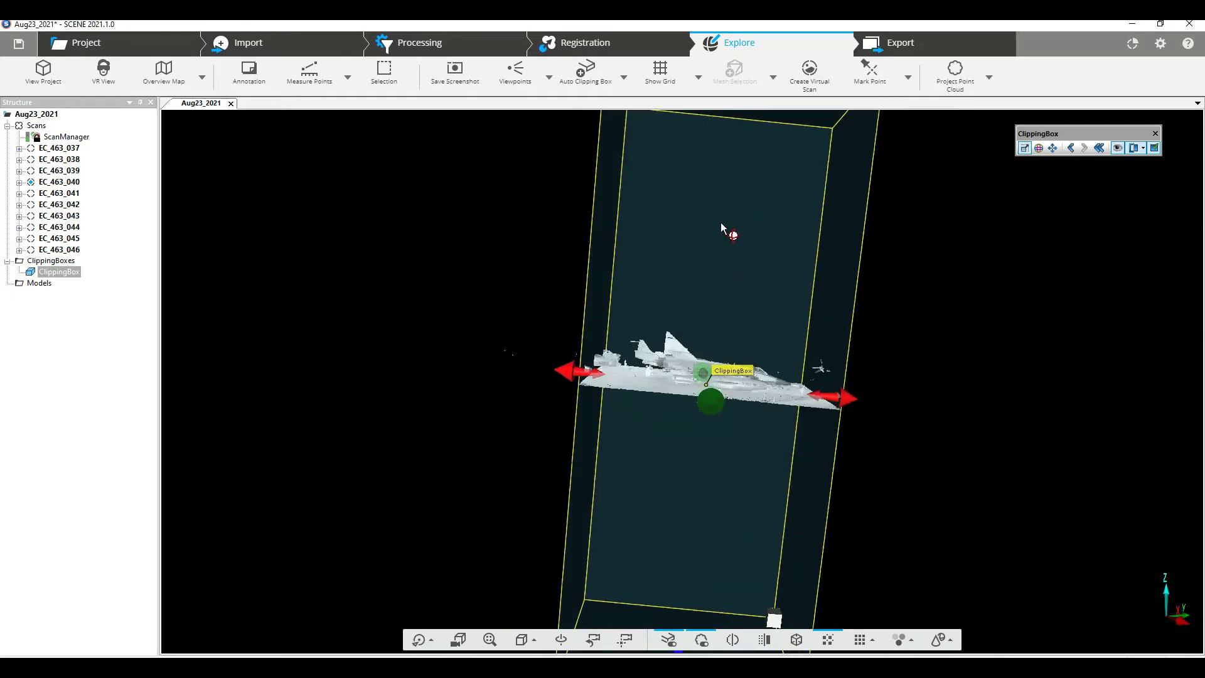
{"action": "left_click_drag", "start_coordinate": [1017, 275], "coordinate": [929, 290]}
{"action": "left_click_drag", "start_coordinate": [882, 247], "coordinate": [726, 370]}
{"action": "left_click_drag", "start_coordinate": [738, 117], "coordinate": [720, 300]}
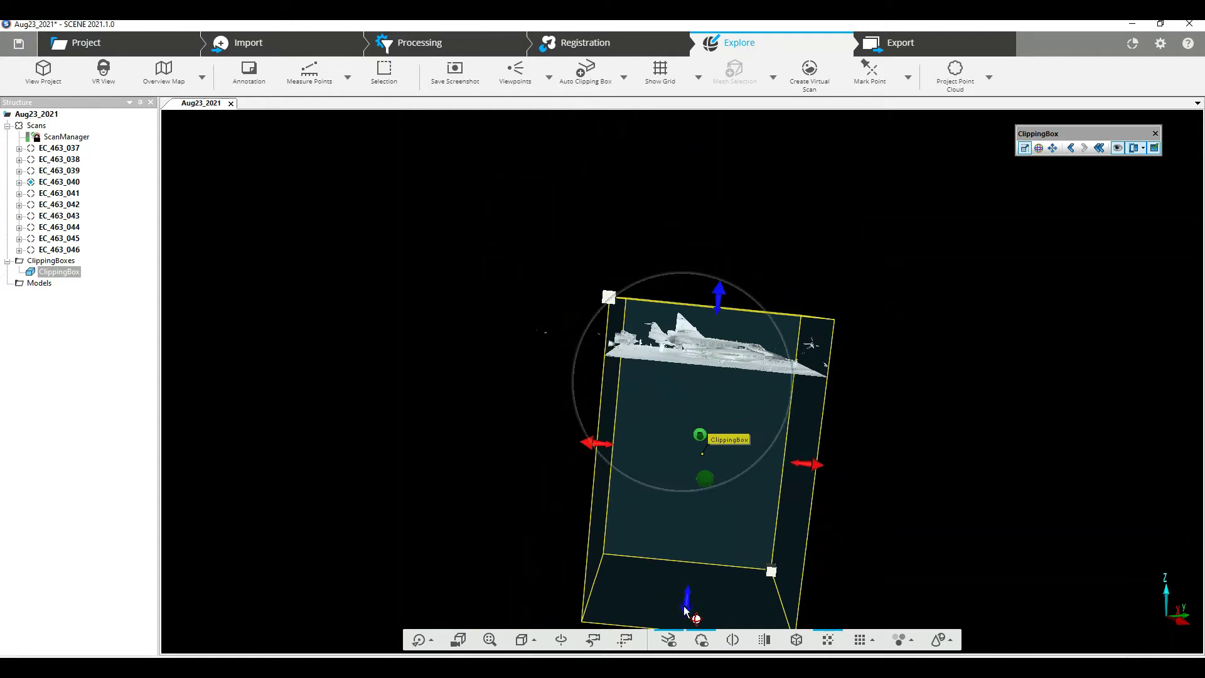
{"action": "left_click_drag", "start_coordinate": [686, 610], "coordinate": [699, 515]}
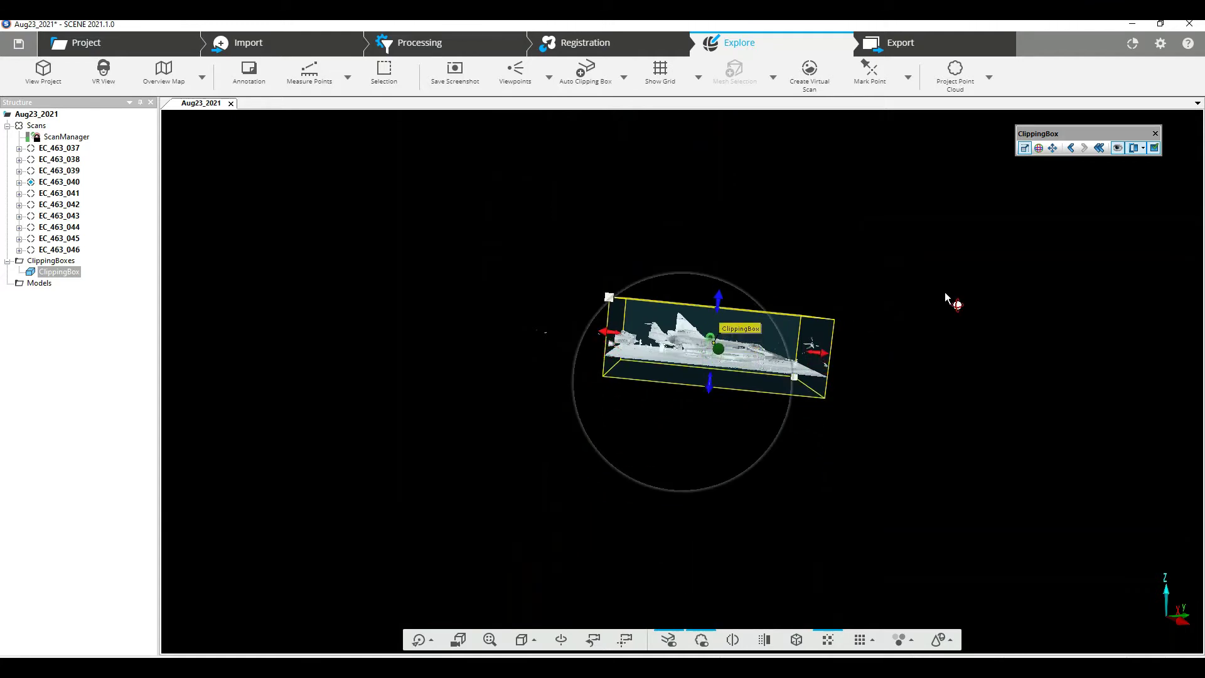
- Tilt the clipping box slightly about its horizontal crosswise axis as seen from the aircraft's side
{"action": "left_click", "coordinate": [1038, 149]}
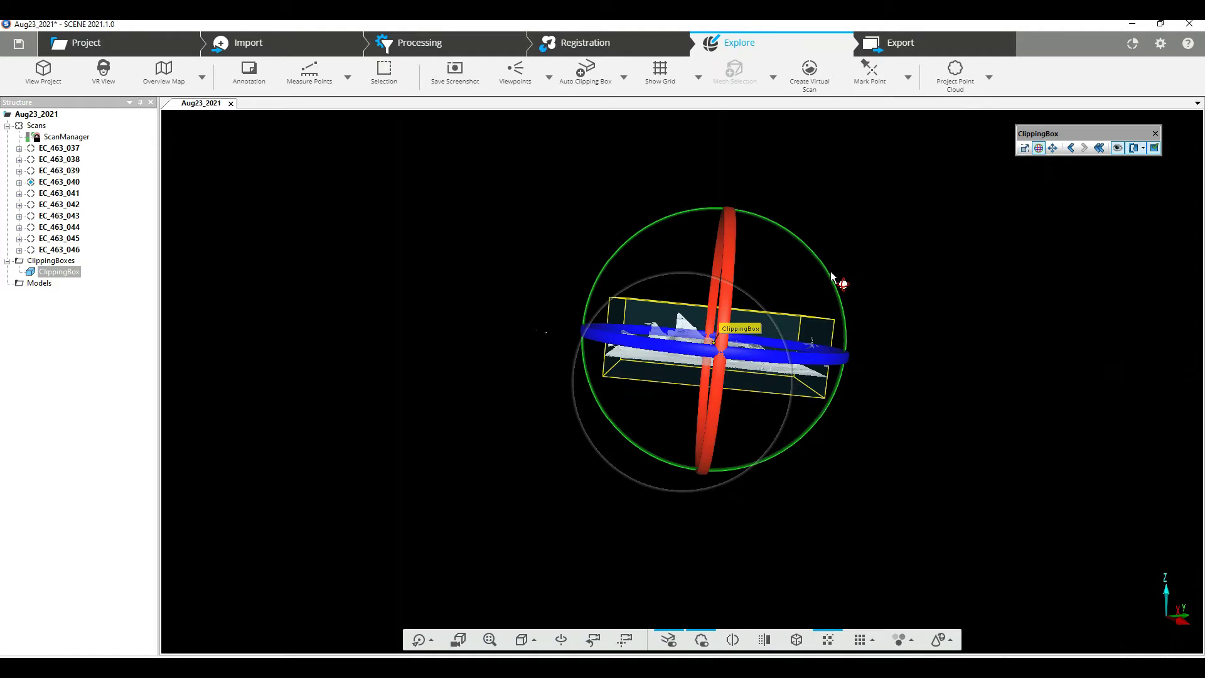
{"action": "left_click_drag", "start_coordinate": [830, 278], "coordinate": [846, 330]}
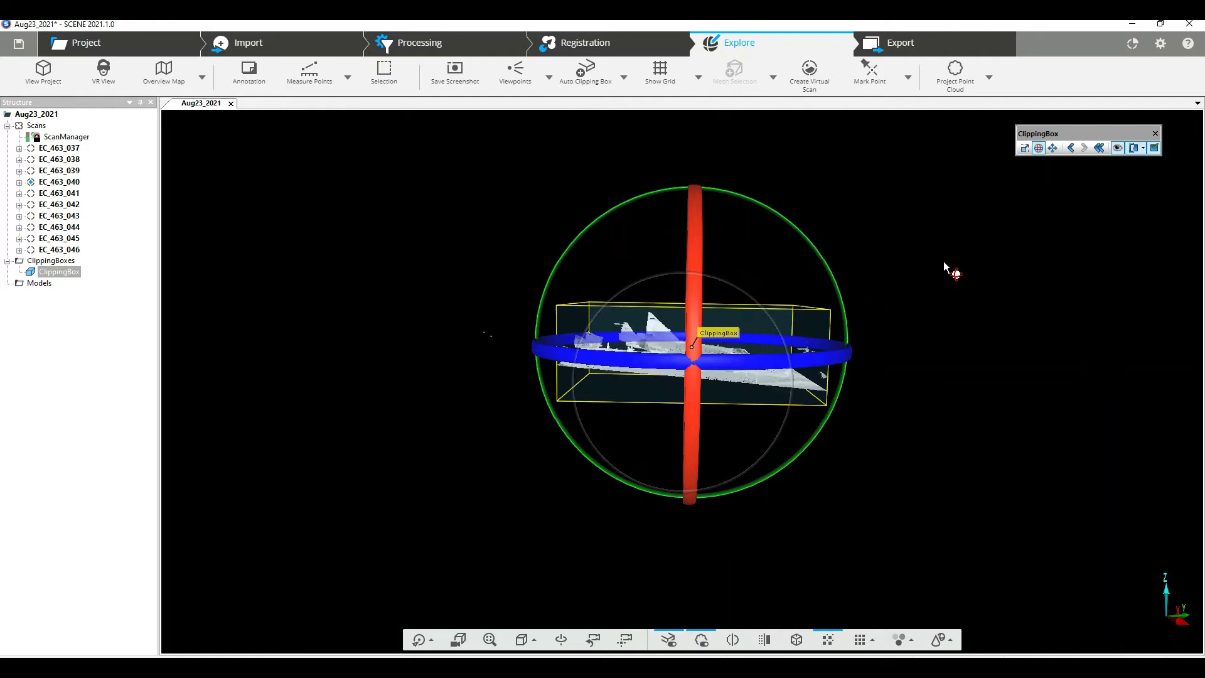
{"action": "left_click", "coordinate": [777, 391]}
- Shrink the clipping box on its sides and ends to cut away the neighbouring aircraft around the U.S. Air Force FC-431
{"action": "scroll", "coordinate": [767, 386], "scroll_direction": "up", "scroll_amount": 3}
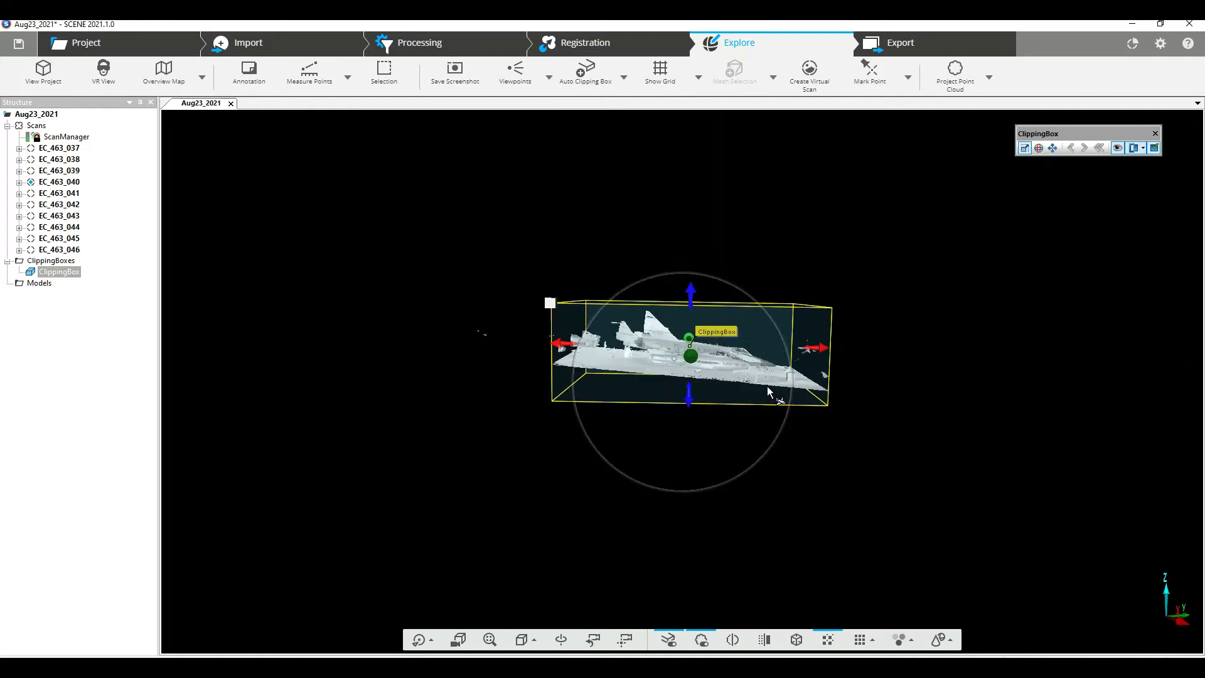
{"action": "scroll", "coordinate": [756, 381], "scroll_direction": "up", "scroll_amount": 3}
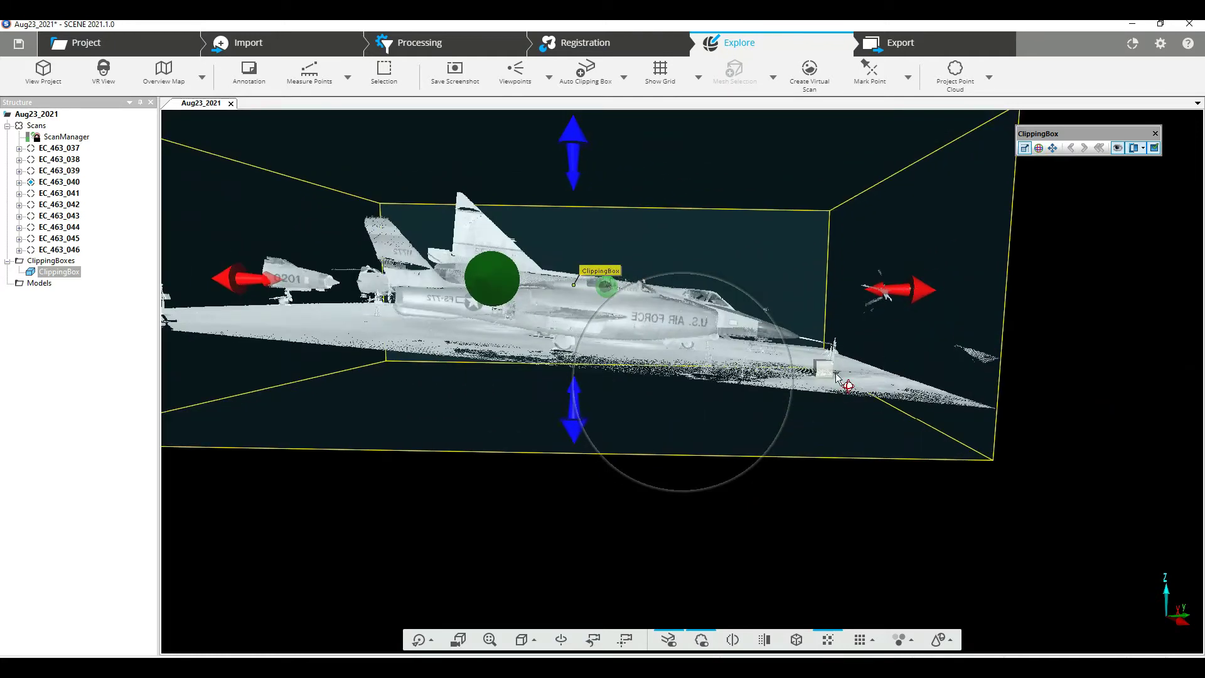
{"action": "left_click_drag", "start_coordinate": [1025, 349], "coordinate": [591, 343]}
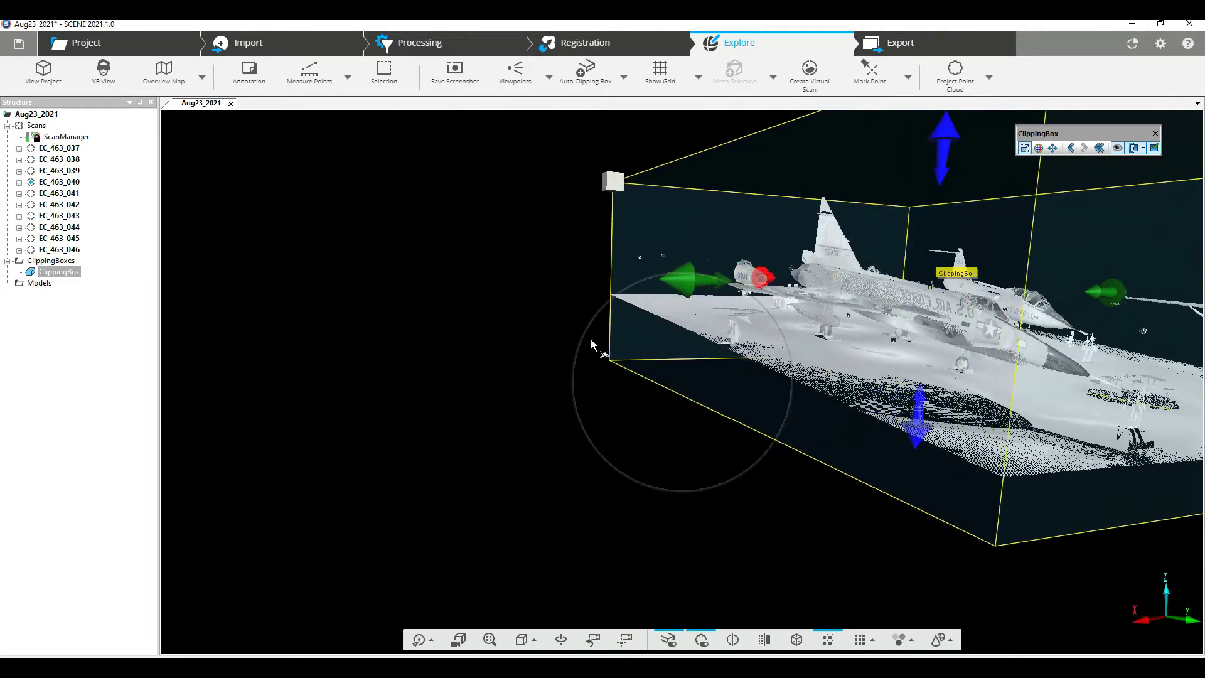
{"action": "left_click_drag", "start_coordinate": [614, 436], "coordinate": [896, 389]}
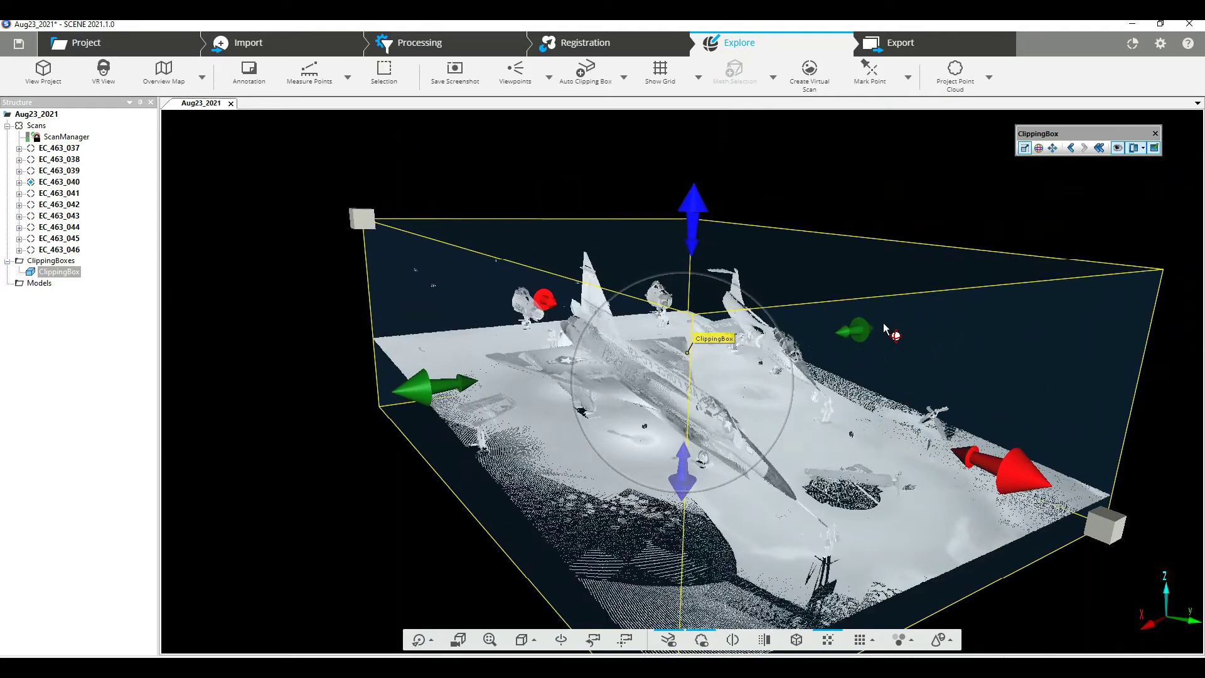
{"action": "left_click_drag", "start_coordinate": [885, 326], "coordinate": [741, 371]}
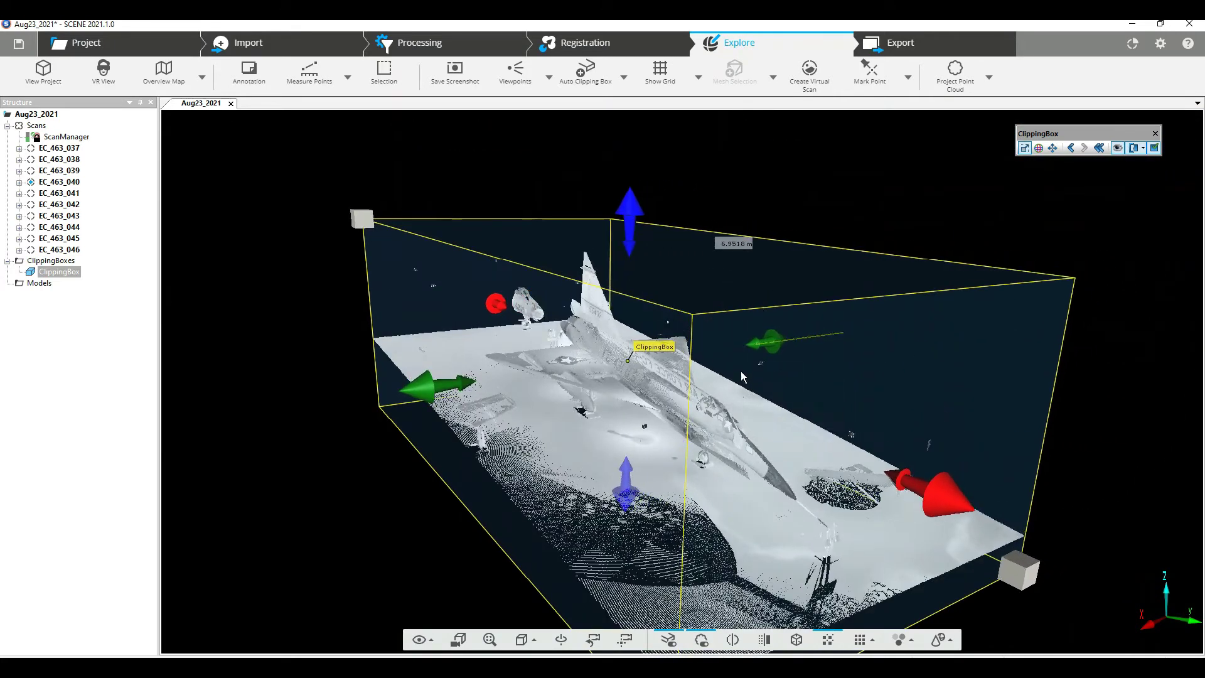
{"action": "left_click_drag", "start_coordinate": [931, 491], "coordinate": [884, 482]}
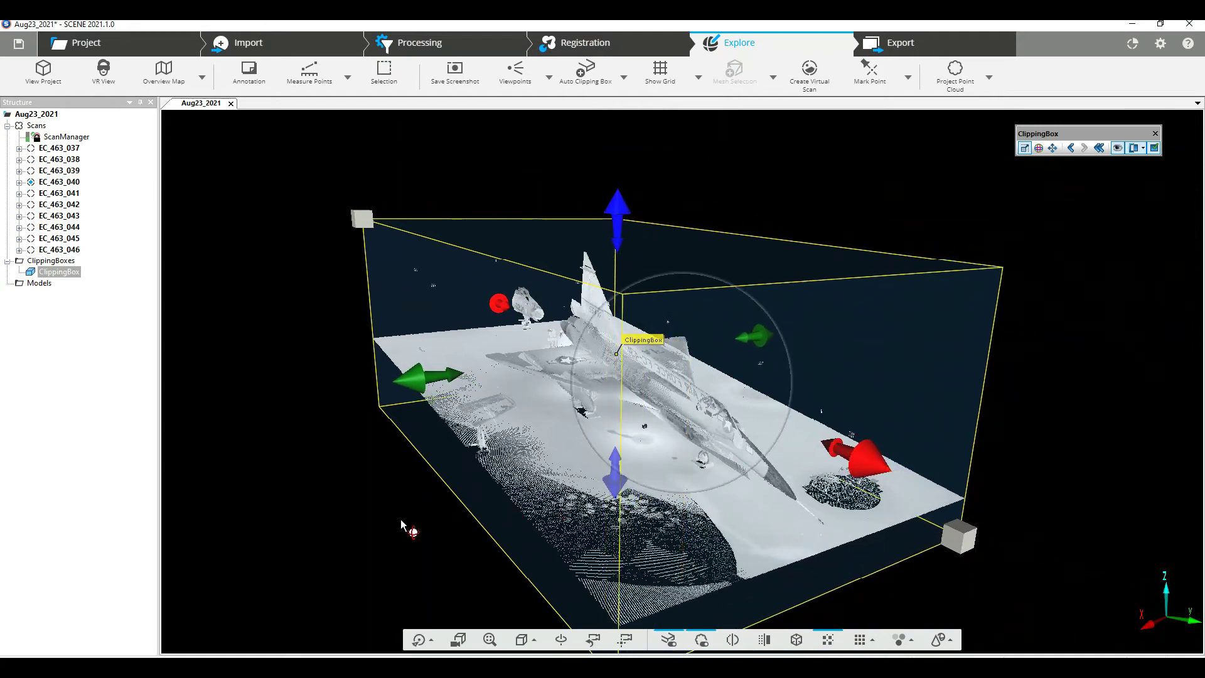
{"action": "left_click_drag", "start_coordinate": [497, 305], "coordinate": [541, 367]}
{"action": "left_click_drag", "start_coordinate": [406, 470], "coordinate": [722, 489]}
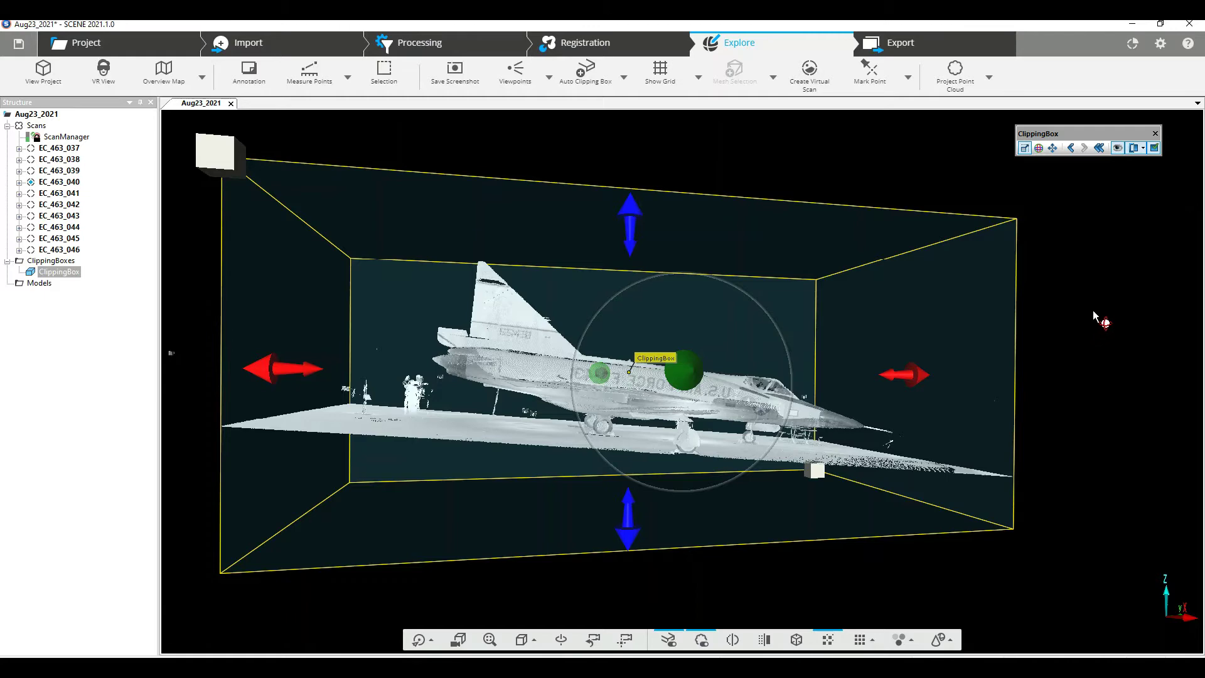
{"action": "left_click_drag", "start_coordinate": [1094, 316], "coordinate": [1066, 345]}
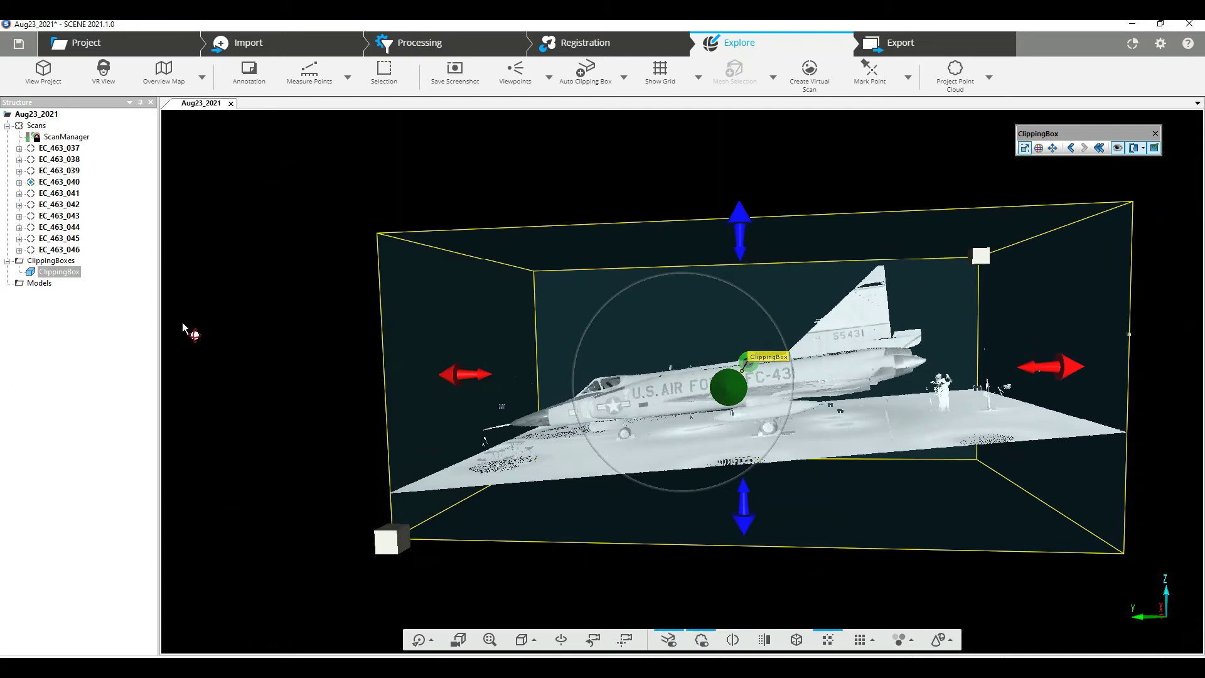
{"action": "left_click_drag", "start_coordinate": [209, 322], "coordinate": [216, 396]}
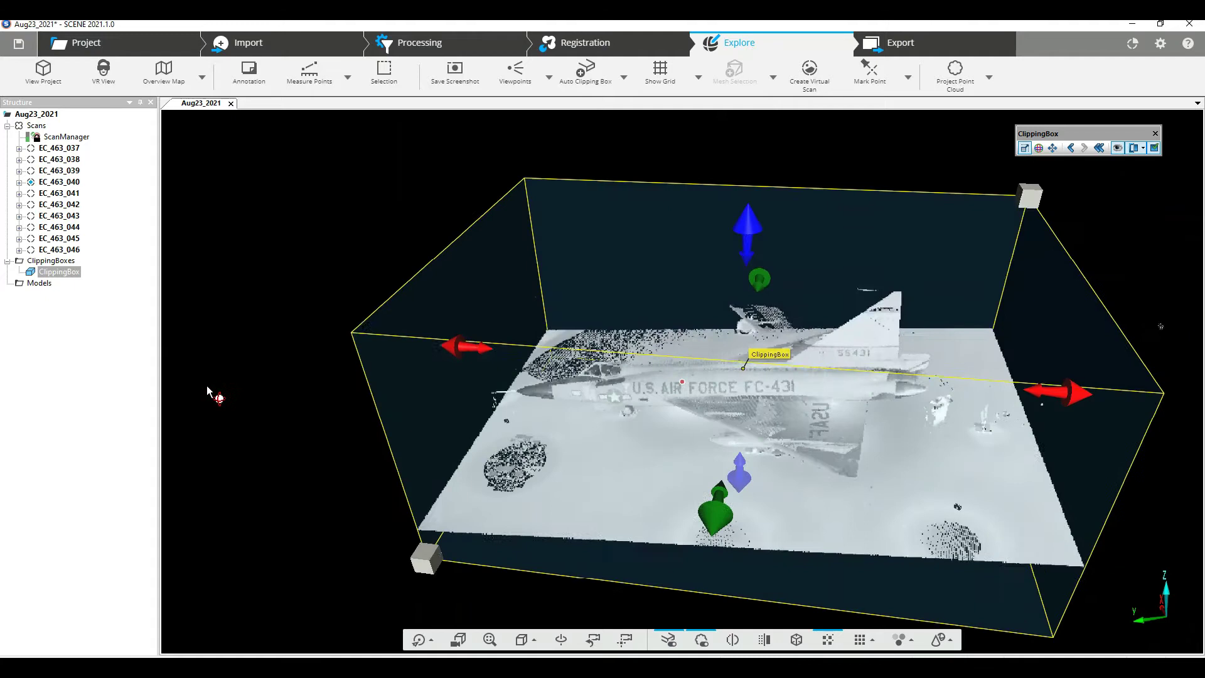
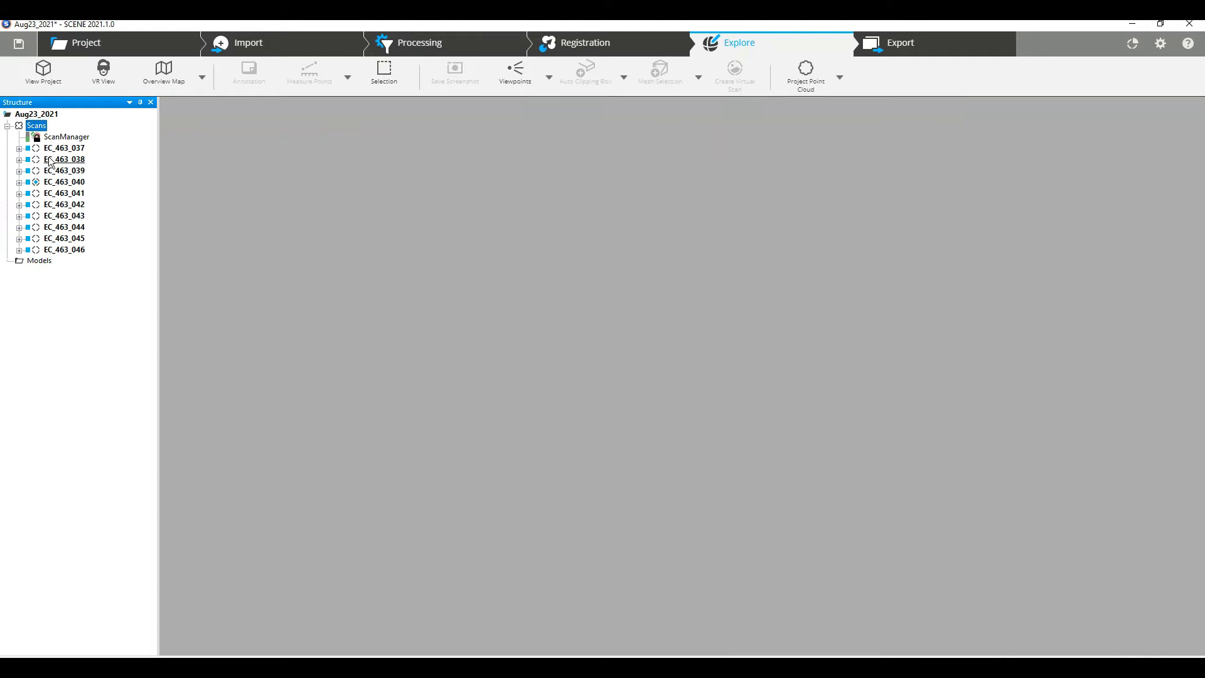
- Unload all scans and pictures, and show the Aug23_2021 project overview
{"action": "right_click", "coordinate": [36, 134]}
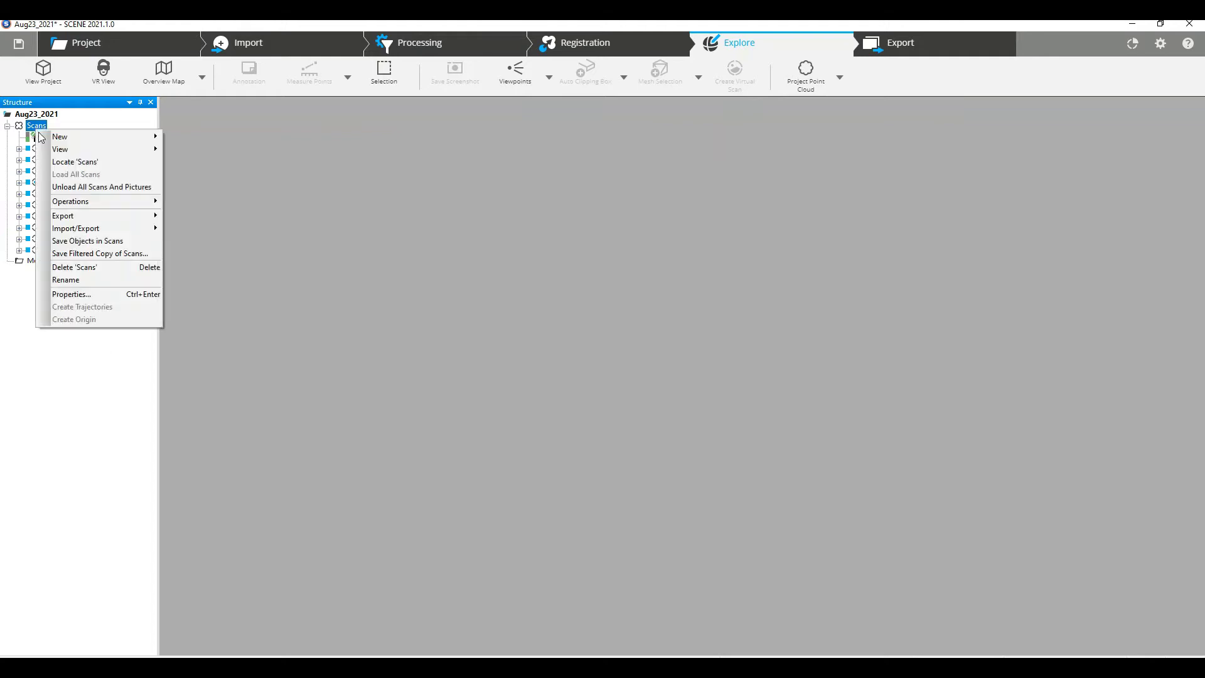
{"action": "left_click", "coordinate": [72, 186]}
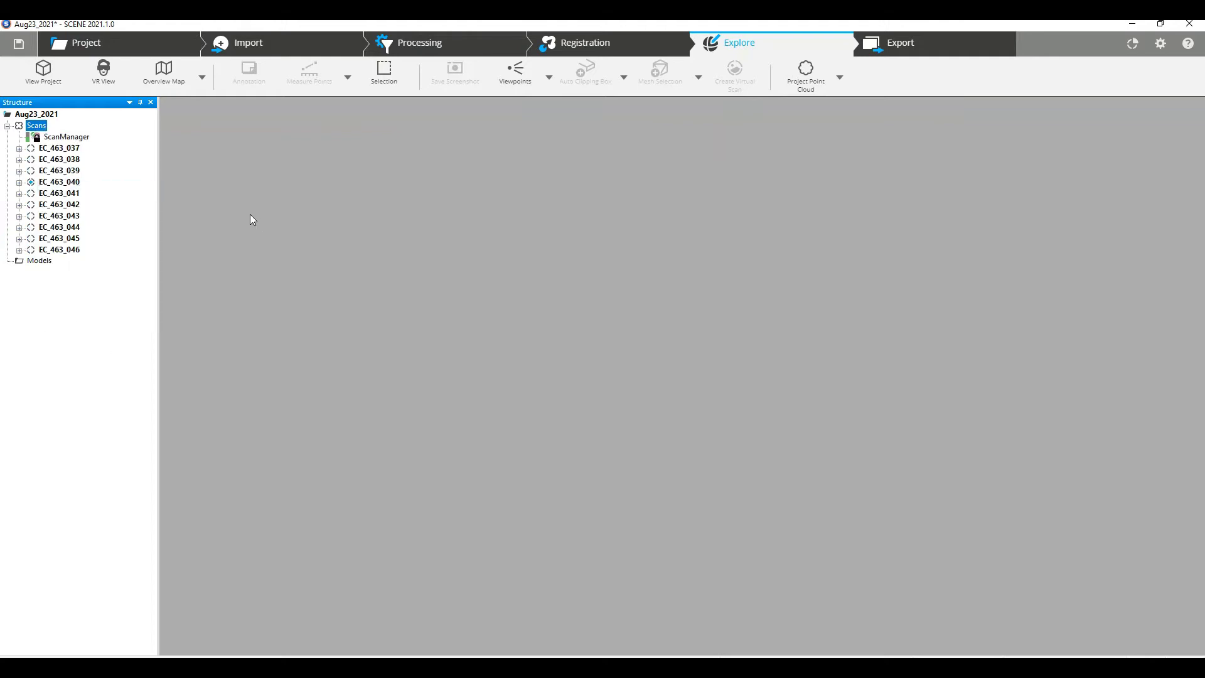
{"action": "left_click", "coordinate": [86, 45]}
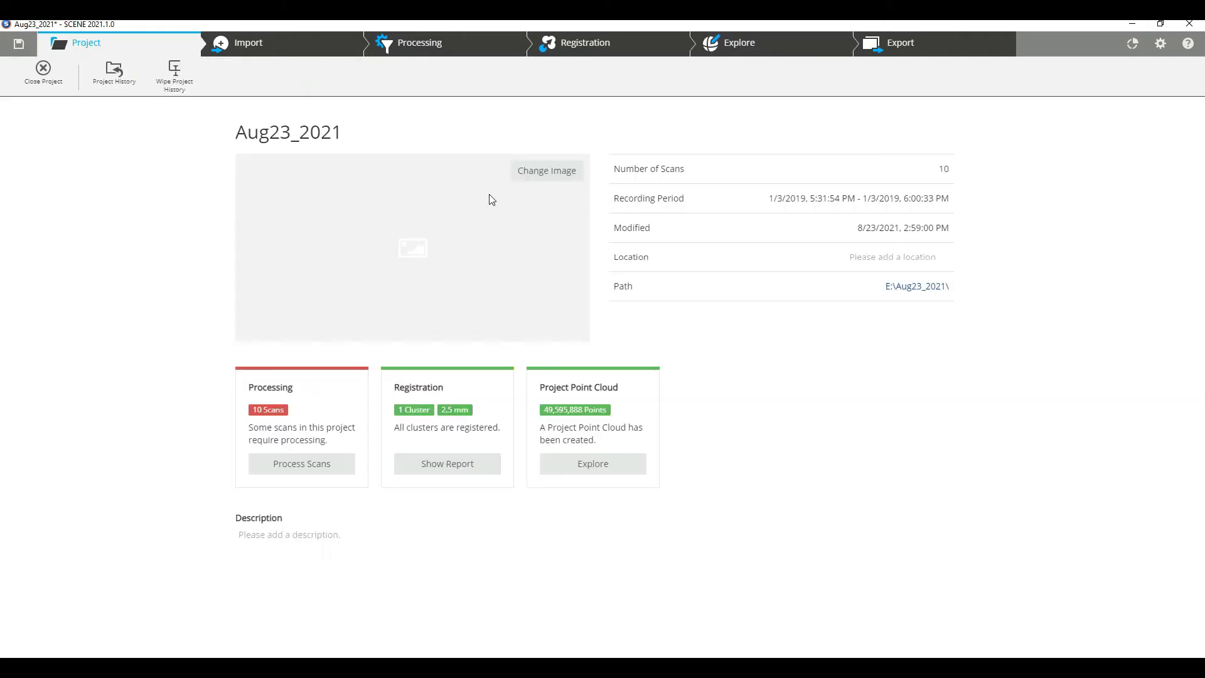
- Open the project point cloud in the 3D view and examine the aircraft around the FC-431 from several angles
{"action": "left_click", "coordinate": [748, 52]}
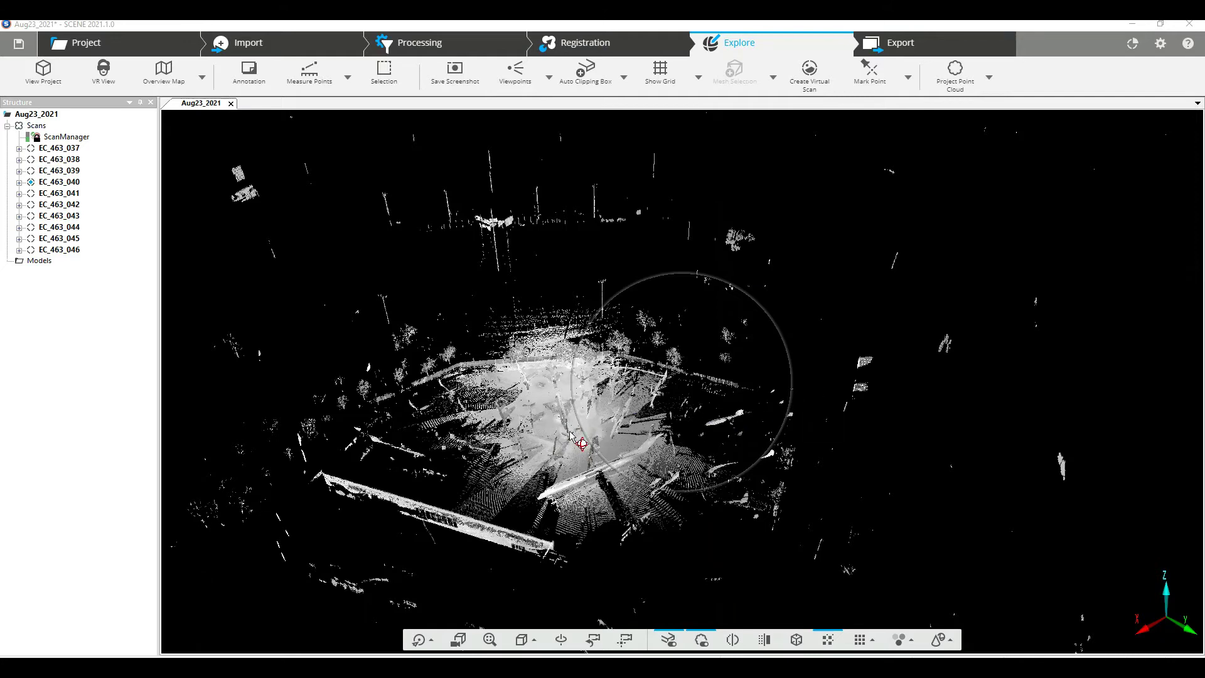
{"action": "scroll", "coordinate": [577, 411], "scroll_direction": "up", "scroll_amount": 10}
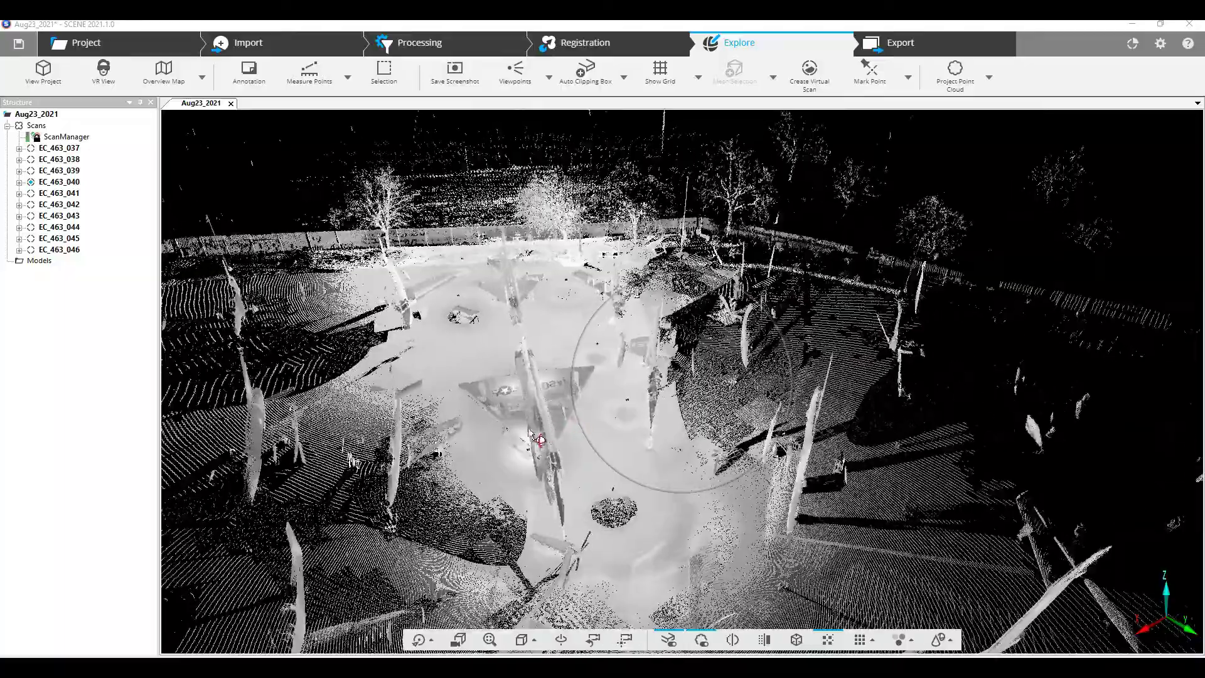
{"action": "left_click_drag", "start_coordinate": [530, 432], "coordinate": [625, 509]}
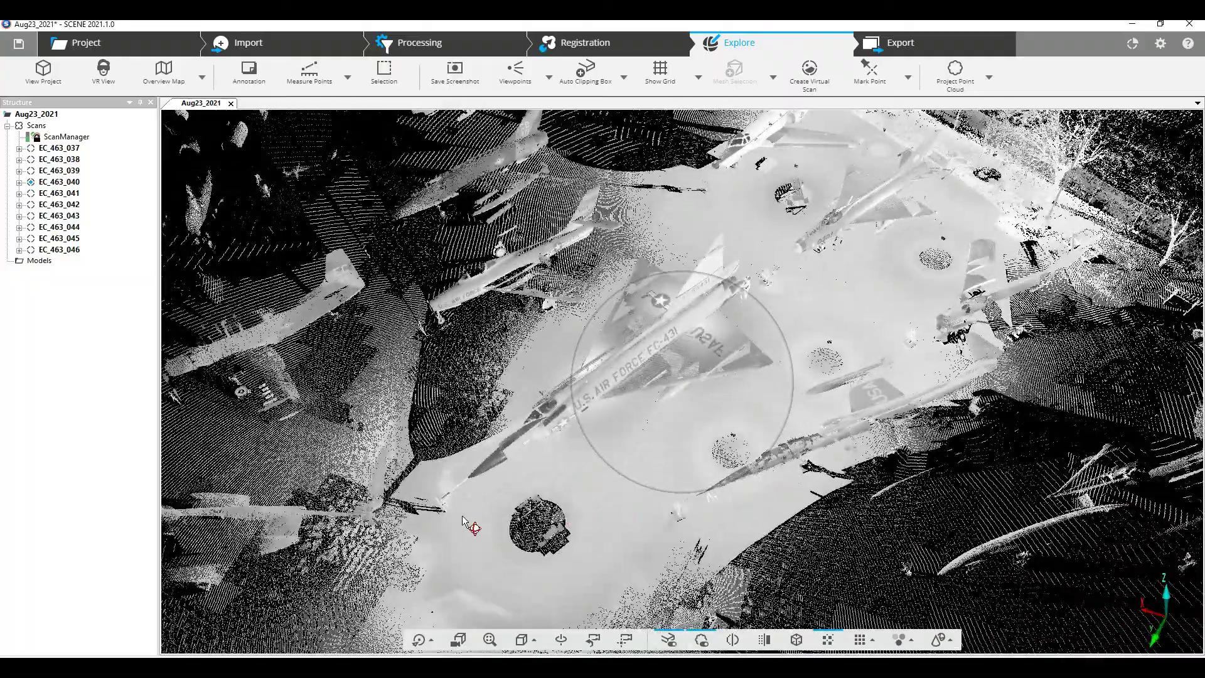
{"action": "left_click_drag", "start_coordinate": [468, 528], "coordinate": [487, 451]}
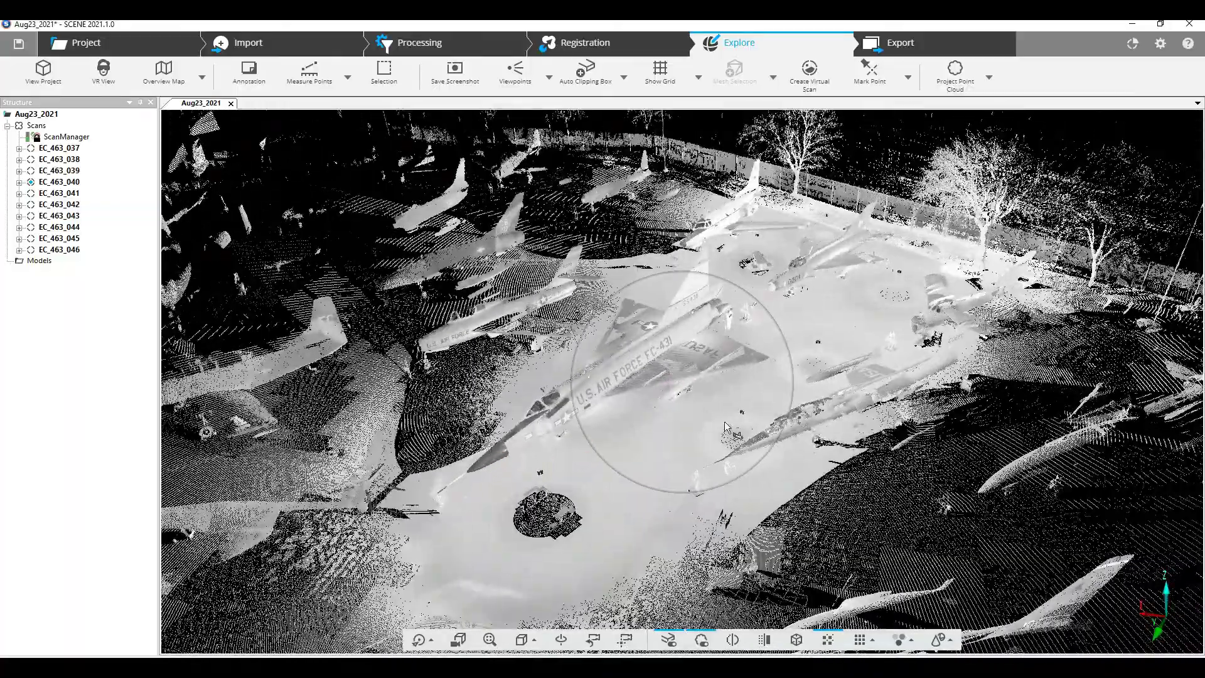
{"action": "left_click_drag", "start_coordinate": [871, 411], "coordinate": [748, 460]}
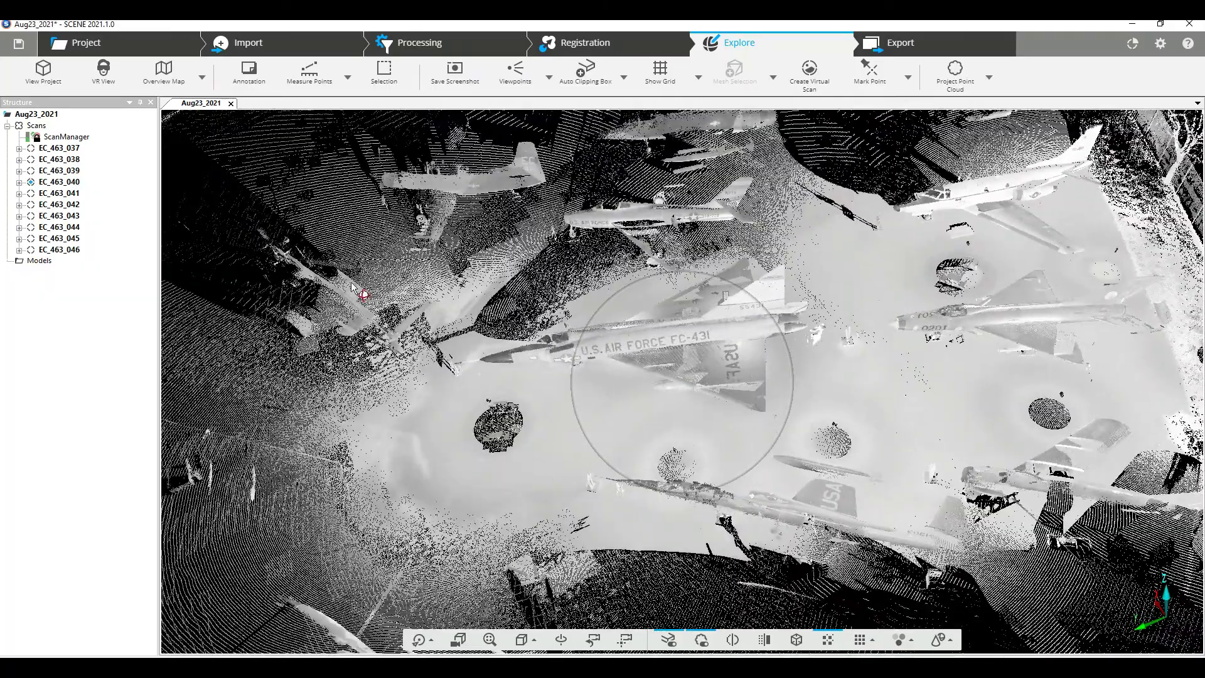
{"action": "left_click_drag", "start_coordinate": [920, 487], "coordinate": [800, 468]}
{"action": "left_click_drag", "start_coordinate": [873, 415], "coordinate": [578, 621]}
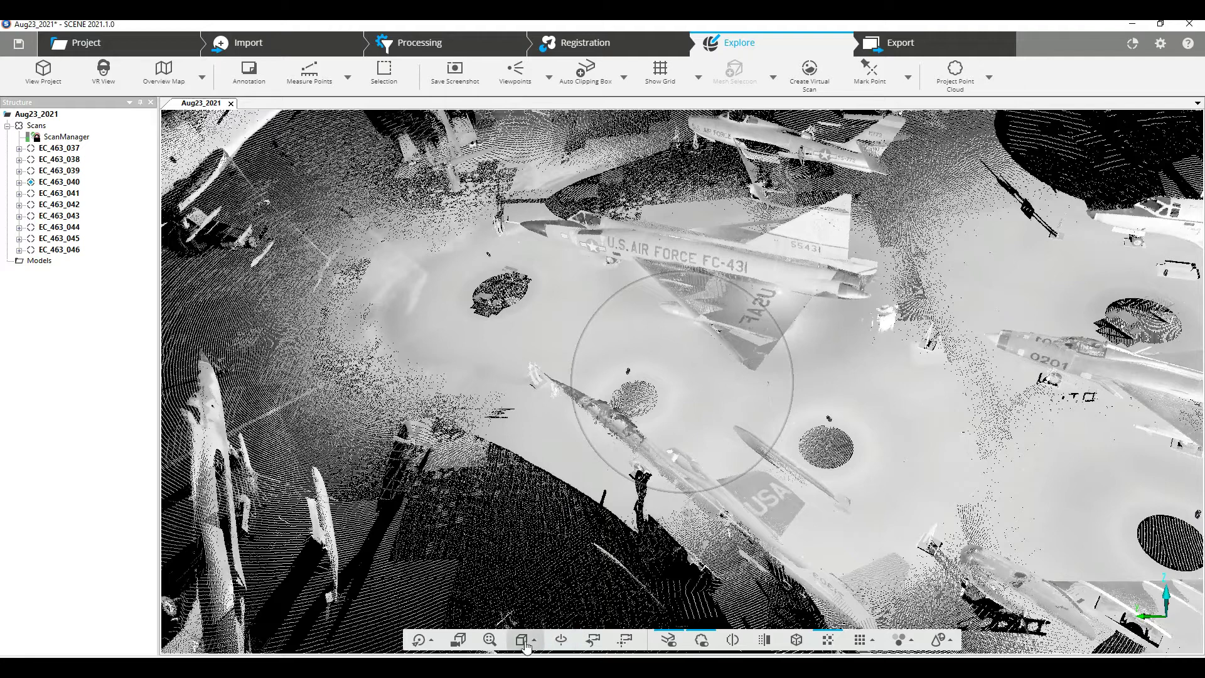
- Set the point cloud to the Top view and create an automatic clipping box around it
{"action": "left_click", "coordinate": [525, 639]}
{"action": "left_click", "coordinate": [543, 472]}
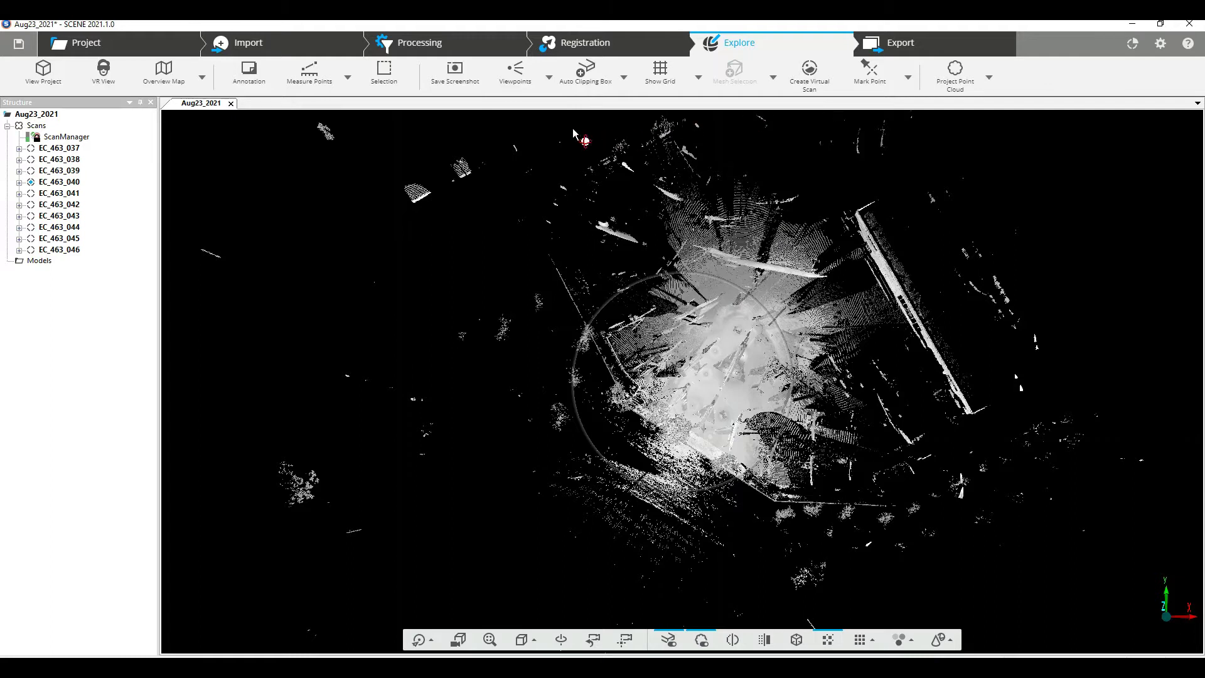
{"action": "left_click", "coordinate": [583, 74]}
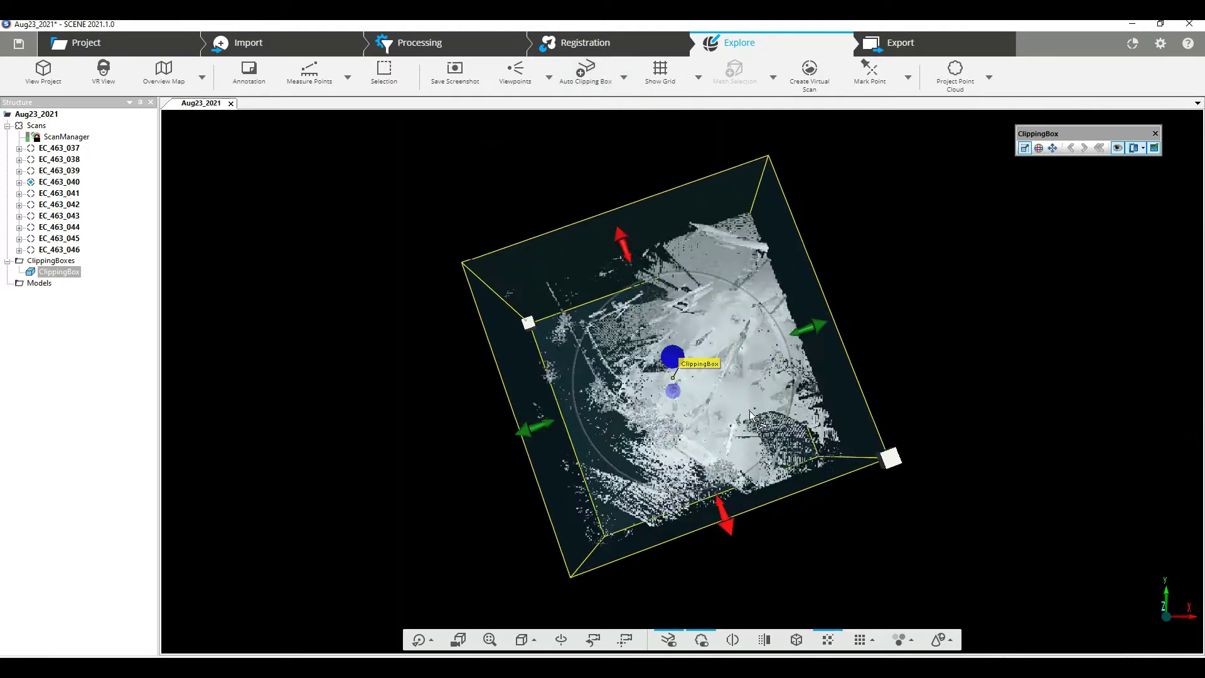
- Pull in the sides of the new clipping box to the paved area around the central FC-431 aircraft
{"action": "scroll", "coordinate": [750, 416], "scroll_direction": "up", "scroll_amount": 2}
{"action": "scroll", "coordinate": [883, 363], "scroll_direction": "up", "scroll_amount": 1}
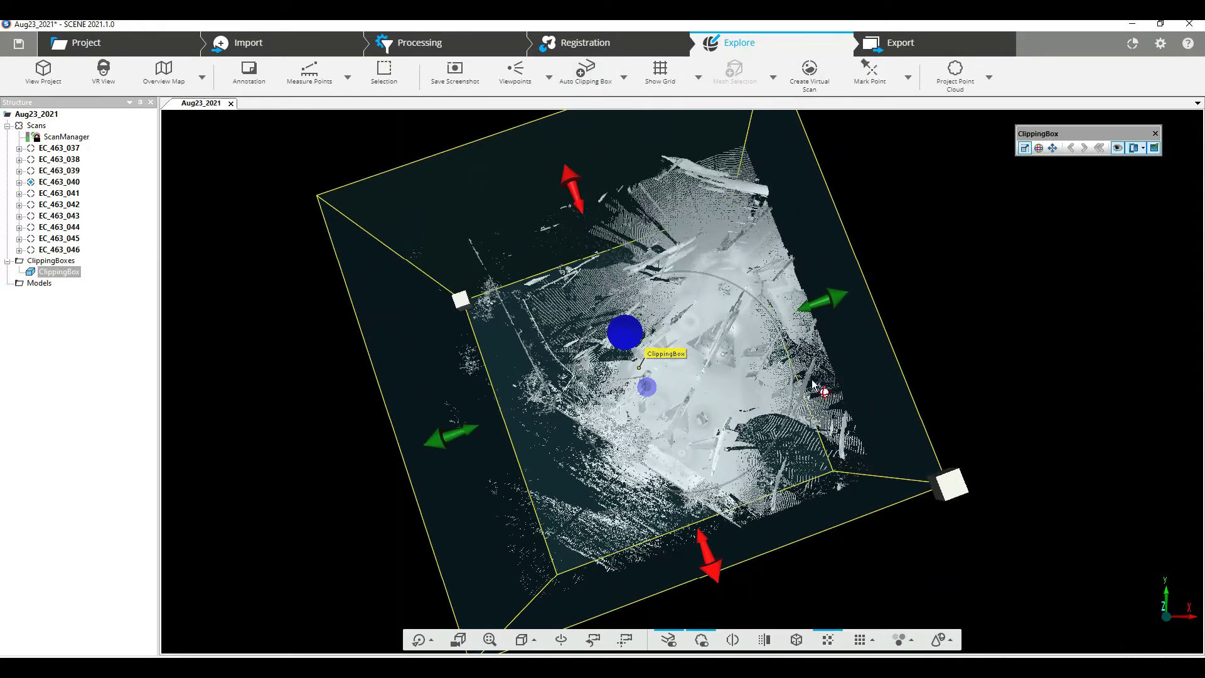
{"action": "left_click_drag", "start_coordinate": [710, 567], "coordinate": [668, 453]}
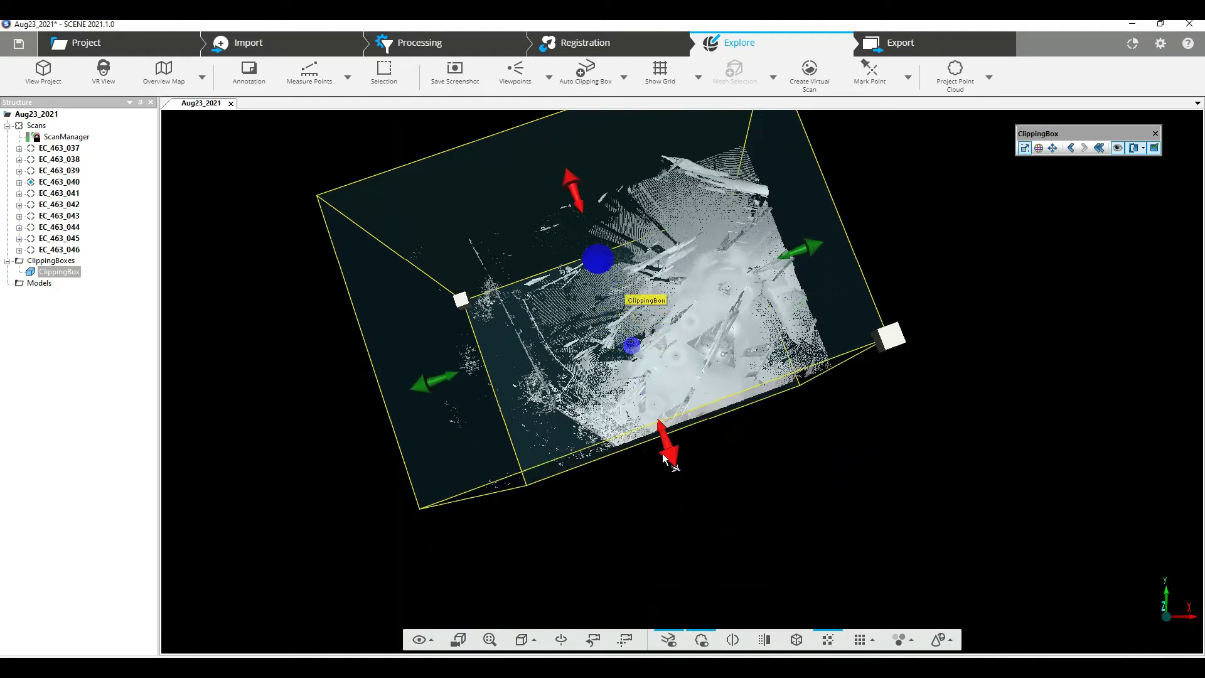
{"action": "left_click_drag", "start_coordinate": [431, 387], "coordinate": [613, 324]}
{"action": "left_click_drag", "start_coordinate": [624, 172], "coordinate": [773, 306]}
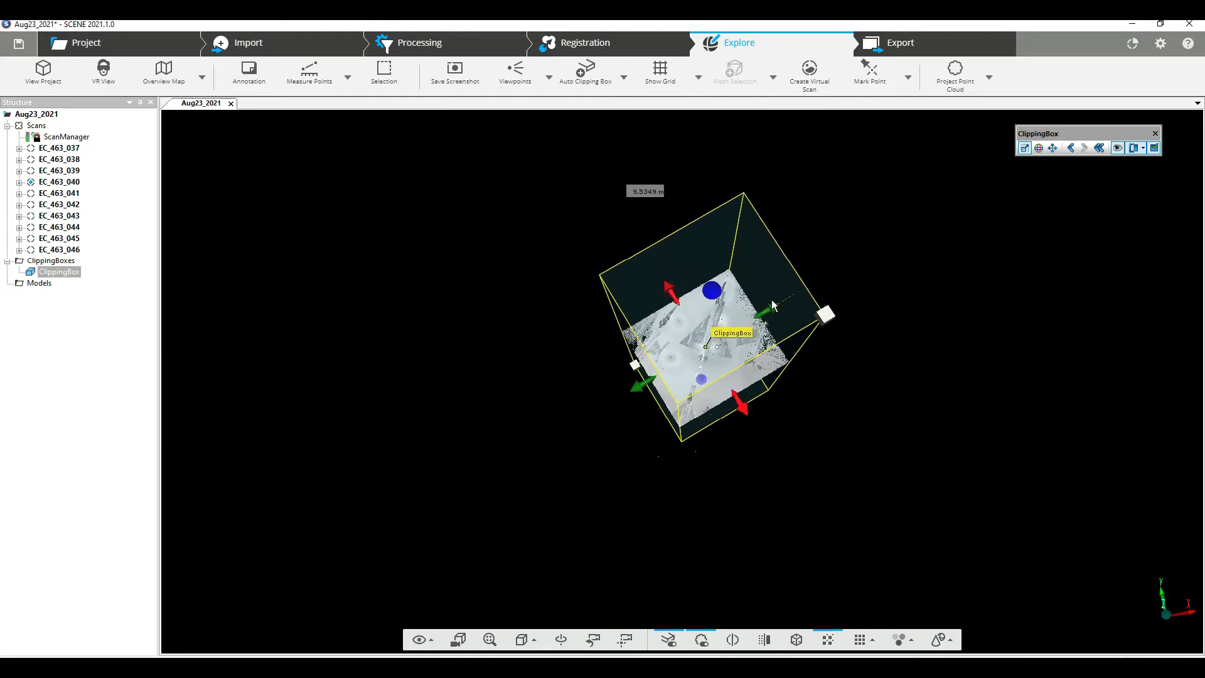
{"action": "mouse_move", "coordinate": [869, 409]}
{"action": "left_mouse_down"}
{"action": "mouse_move", "coordinate": [836, 394]}
{"action": "mouse_move", "coordinate": [778, 543]}
{"action": "mouse_move", "coordinate": [703, 557]}
{"action": "mouse_move", "coordinate": [726, 571]}
{"action": "left_mouse_up"}
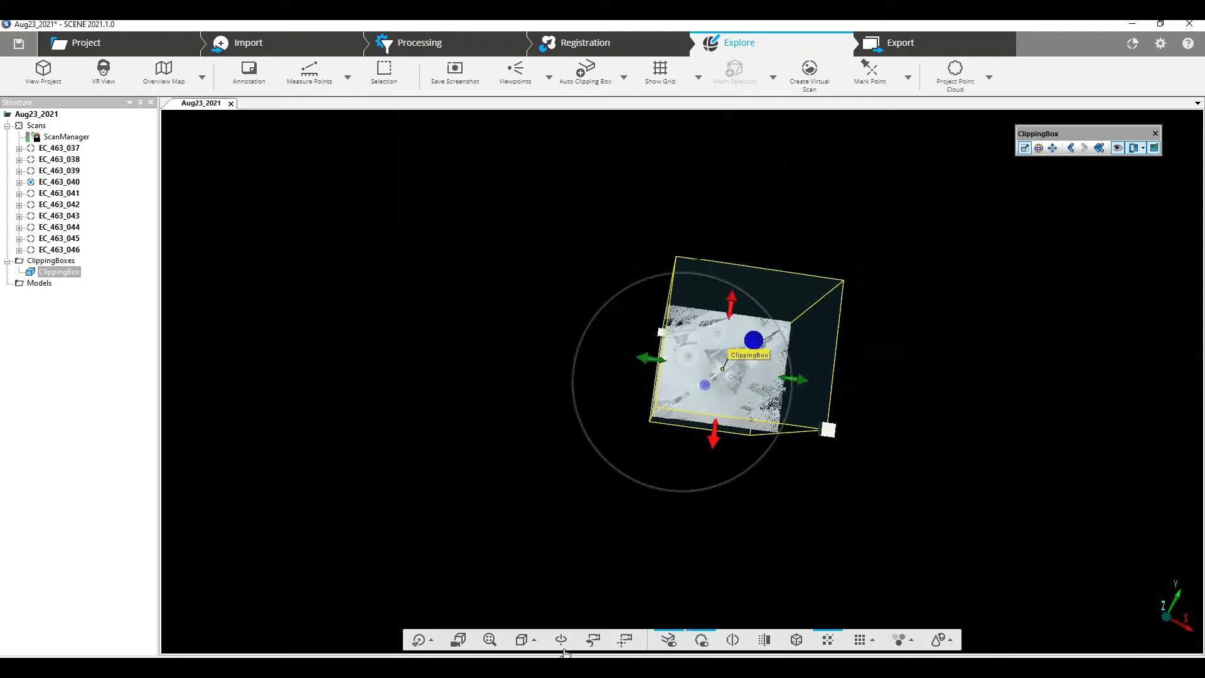
- Rotate the clipping box about its vertical axis in the Top view to align it with the central aircraft's fuselage
{"action": "left_click", "coordinate": [534, 639]}
{"action": "left_click", "coordinate": [569, 469]}
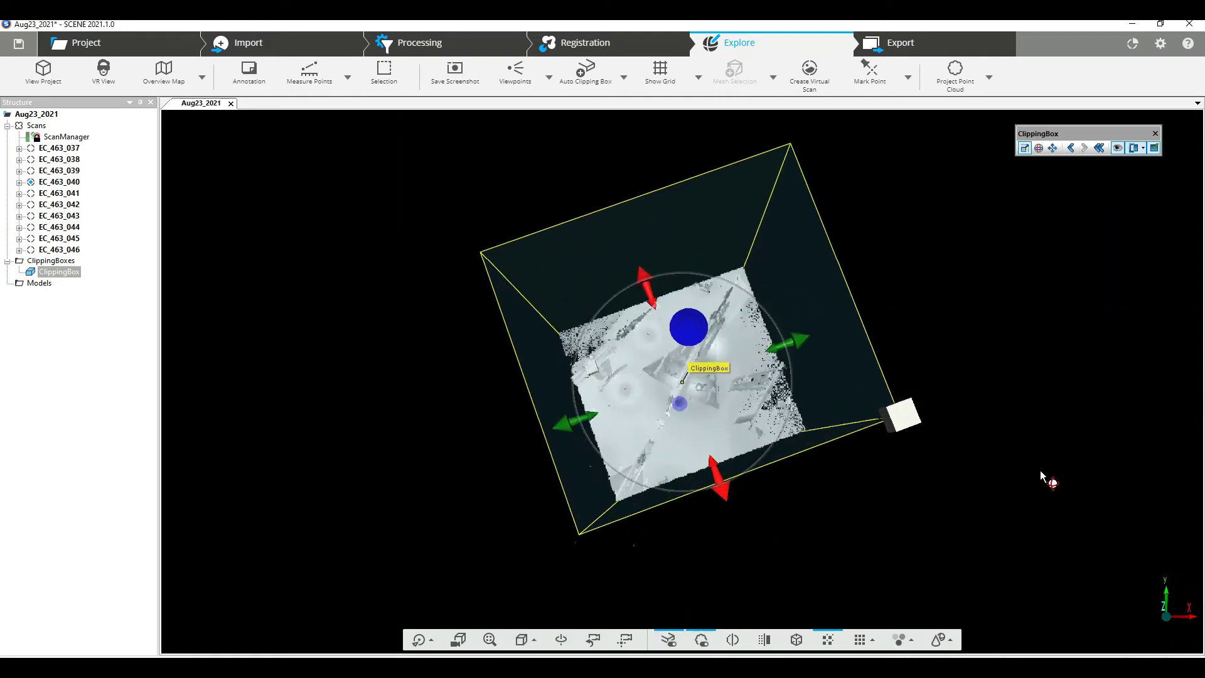
{"action": "left_click", "coordinate": [1039, 147]}
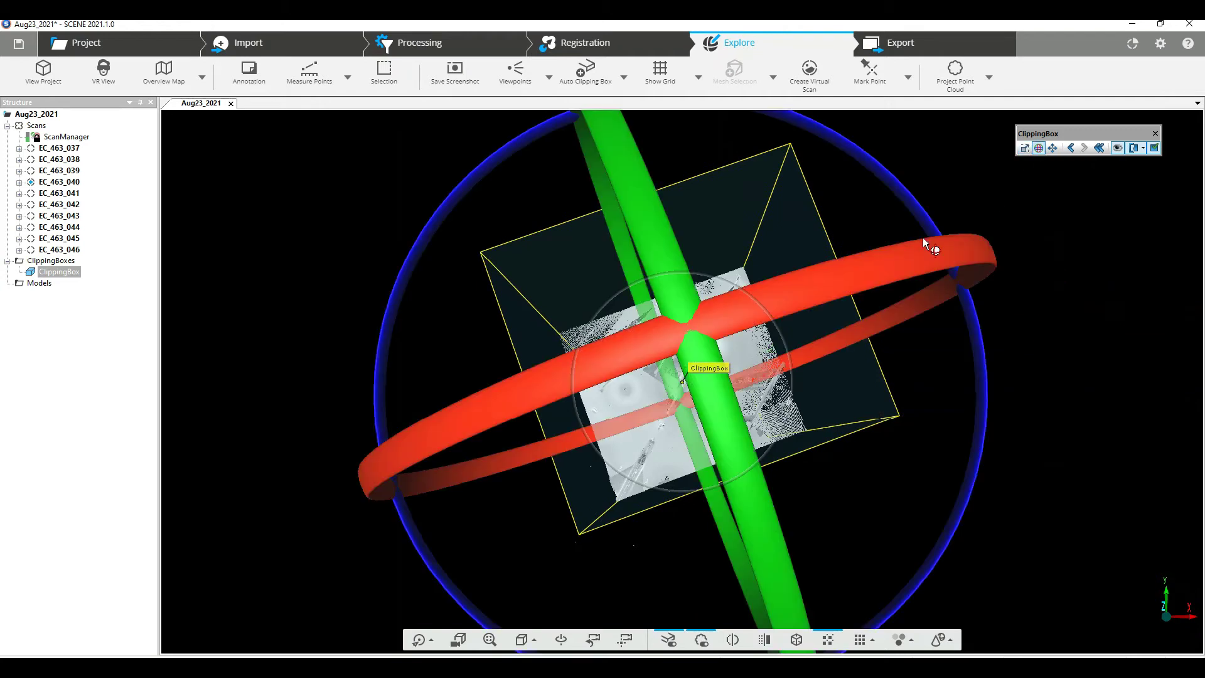
{"action": "left_click_drag", "start_coordinate": [914, 204], "coordinate": [906, 408]}
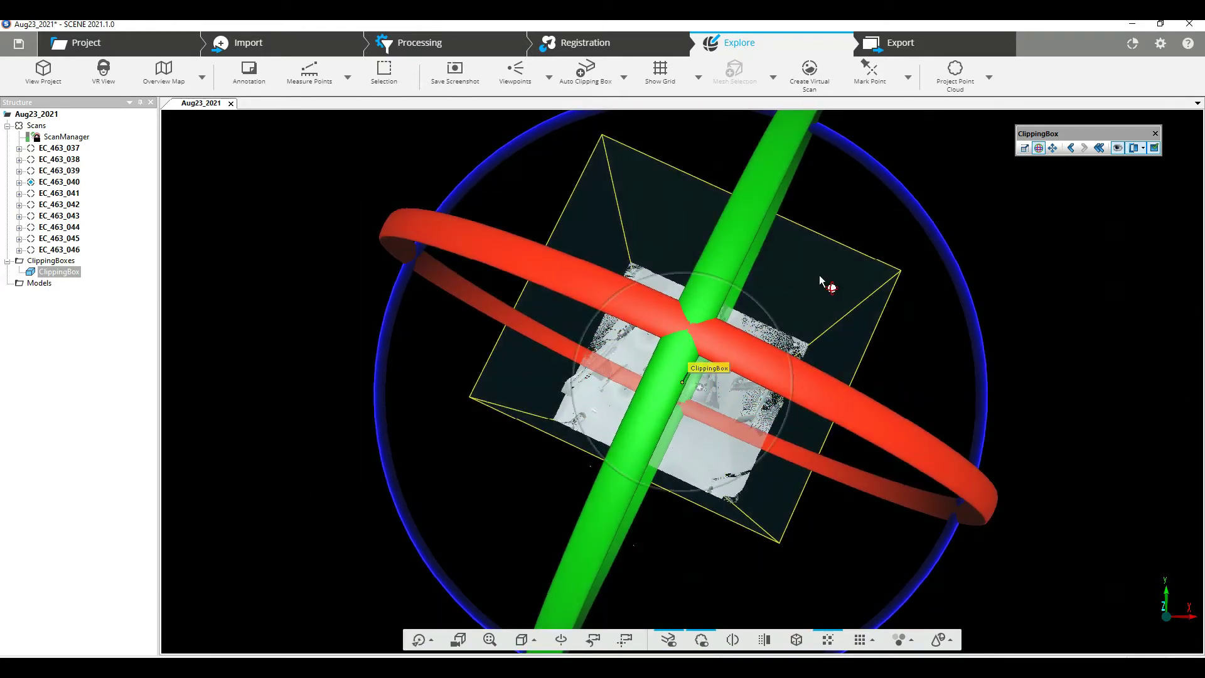
- Extend one end of the rotated clipping box along the direction of the aircraft's fuselage
{"action": "left_click", "coordinate": [816, 287]}
{"action": "left_click_drag", "start_coordinate": [736, 273], "coordinate": [756, 246]}
{"action": "left_click_drag", "start_coordinate": [903, 481], "coordinate": [727, 252]}
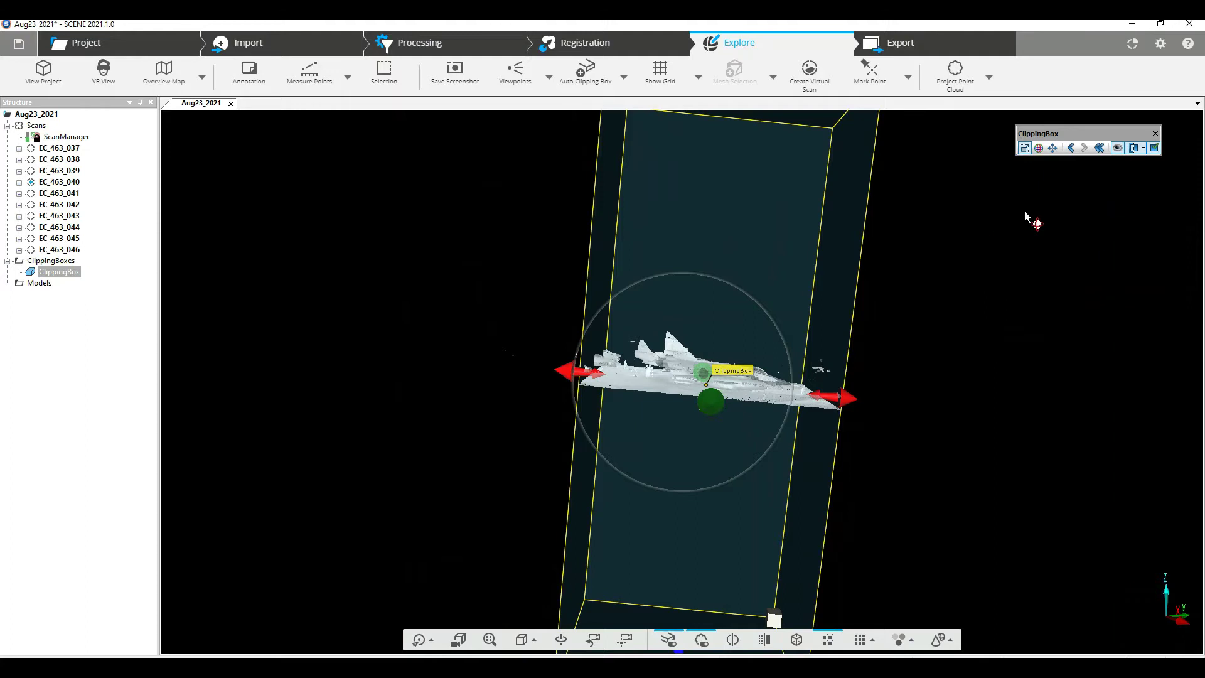
- Lower the top and raise the bottom of the clipping box to fit closely around the height of the aircraft and the ground
{"action": "left_click_drag", "start_coordinate": [998, 283], "coordinate": [772, 167]}
{"action": "left_click_drag", "start_coordinate": [738, 116], "coordinate": [722, 499]}
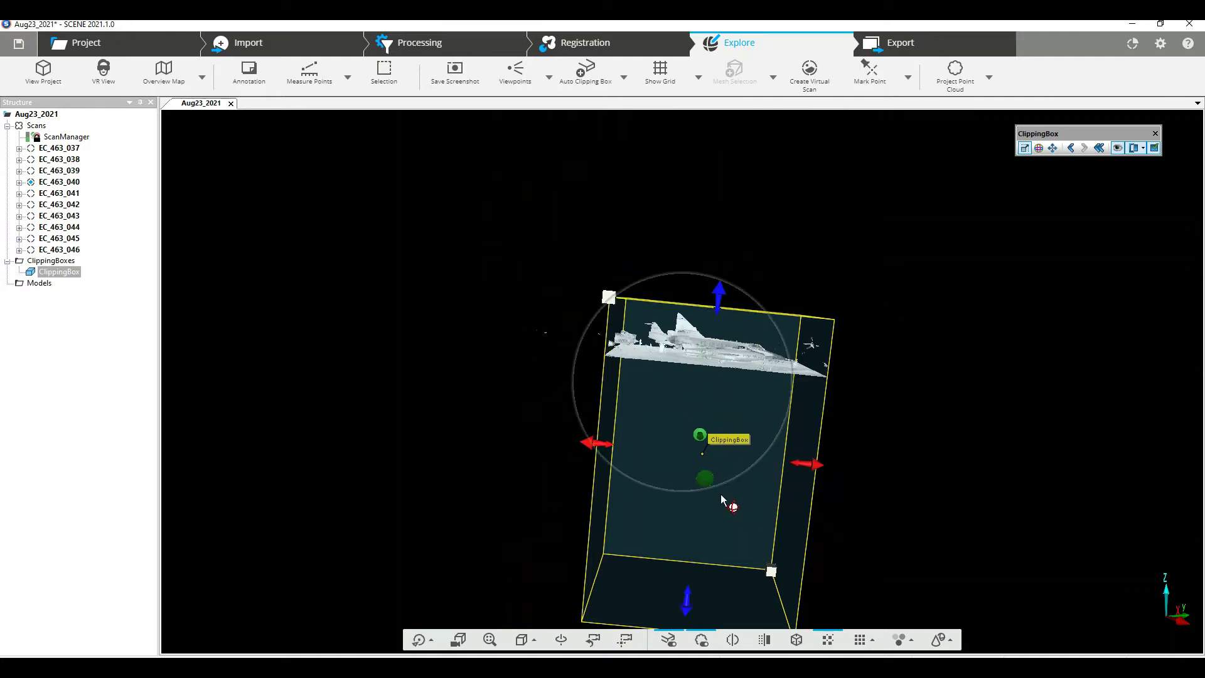
{"action": "left_click_drag", "start_coordinate": [683, 605], "coordinate": [708, 393]}
- Rotate the clipping box about its horizontal green axis in the side view to level it, and return to resizing
{"action": "left_click", "coordinate": [1039, 149]}
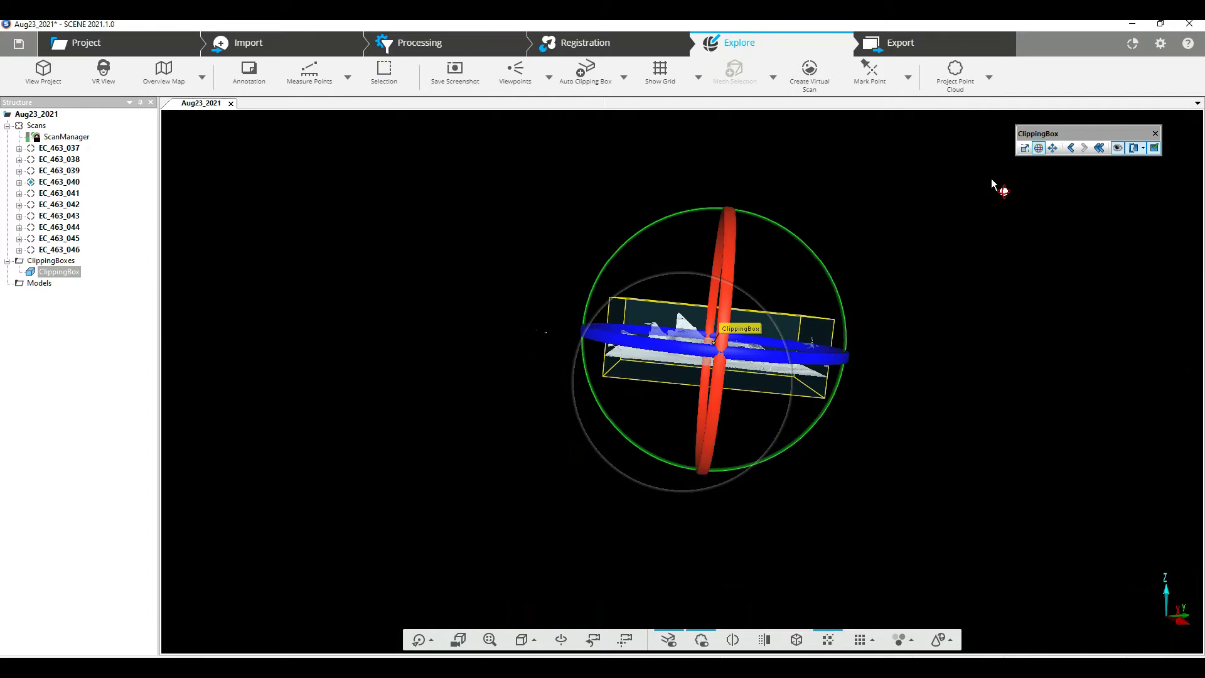
{"action": "left_click_drag", "start_coordinate": [823, 265], "coordinate": [948, 270]}
{"action": "left_click", "coordinate": [779, 397]}
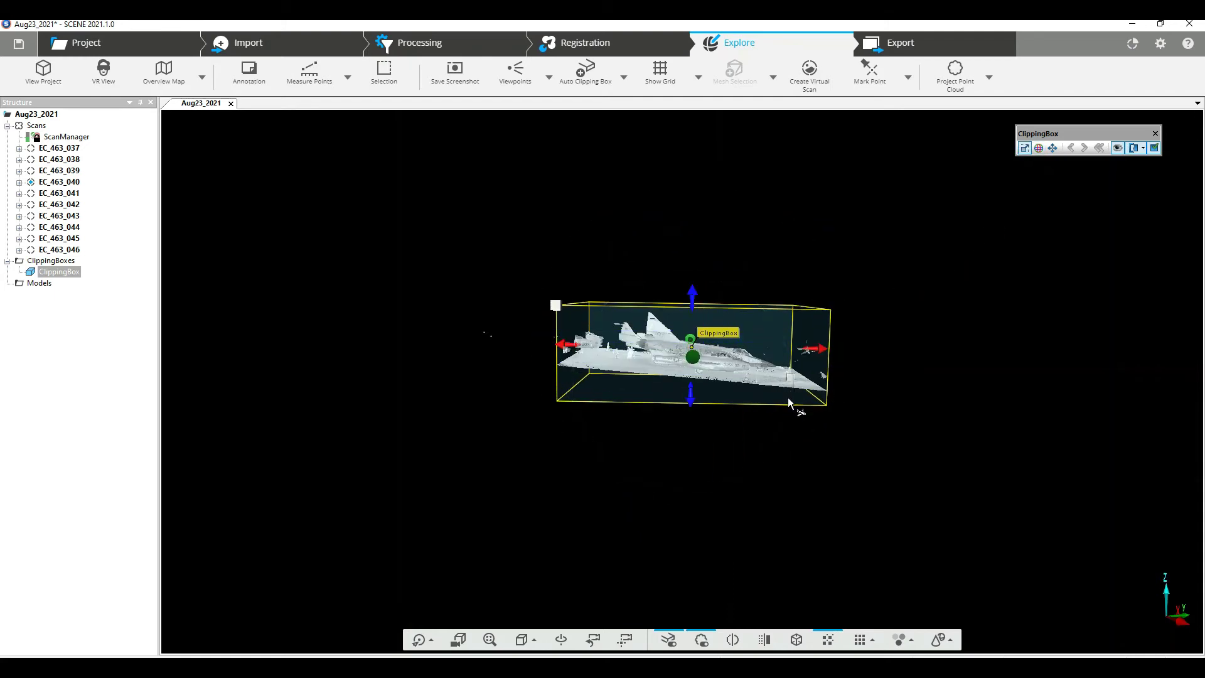
- Pull in the clipping box side facing the neighbouring parked aircraft by about 6.5 m, cutting that aircraft out of the box
{"action": "scroll", "coordinate": [762, 380], "scroll_direction": "up", "scroll_amount": 5}
{"action": "scroll", "coordinate": [754, 378], "scroll_direction": "up", "scroll_amount": 2}
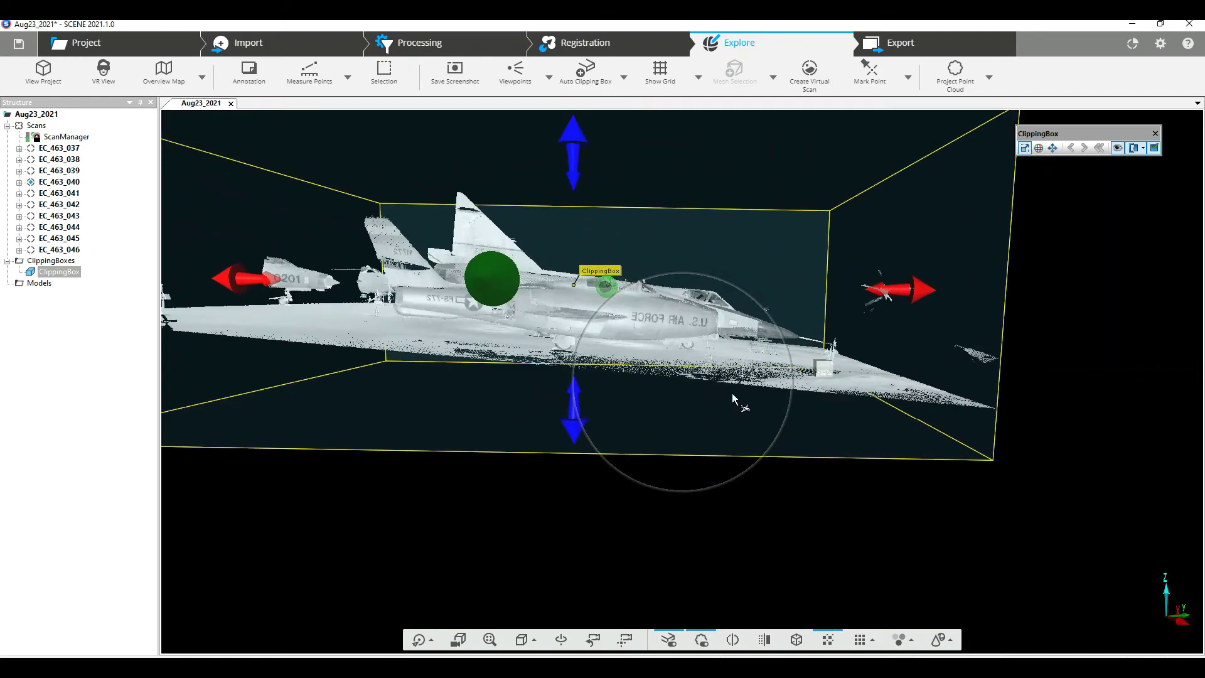
{"action": "left_click_drag", "start_coordinate": [1043, 337], "coordinate": [642, 266]}
{"action": "scroll", "coordinate": [636, 446], "scroll_direction": "up", "scroll_amount": 3}
{"action": "left_click_drag", "start_coordinate": [635, 445], "coordinate": [934, 394]}
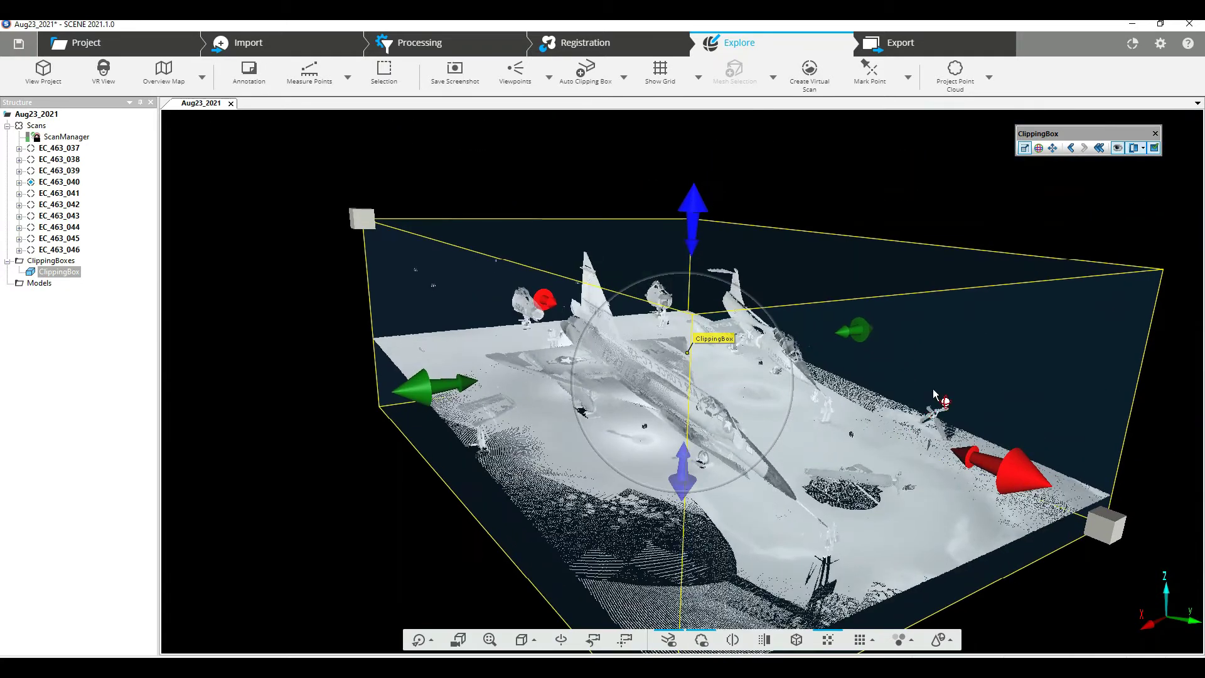
{"action": "left_click_drag", "start_coordinate": [864, 334], "coordinate": [734, 373]}
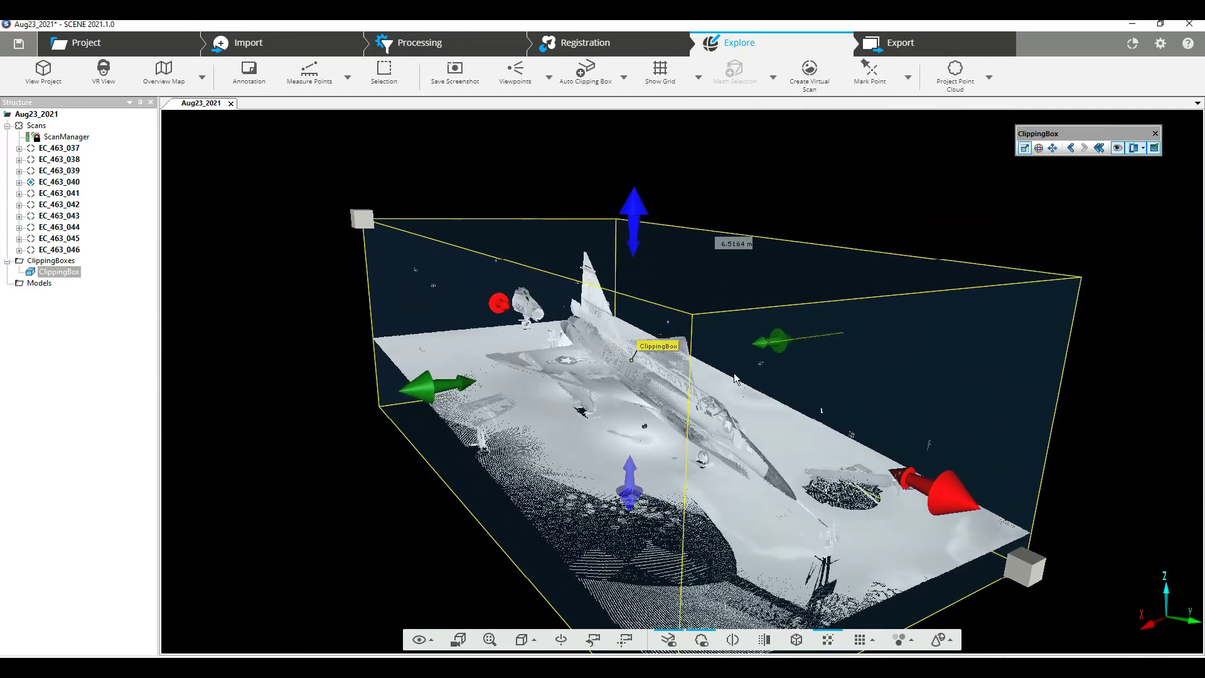
- Pull in the nose and tail ends of the clipping box toward the FC-431 and check the fit from both sides and above
{"action": "left_click_drag", "start_coordinate": [939, 510], "coordinate": [865, 474]}
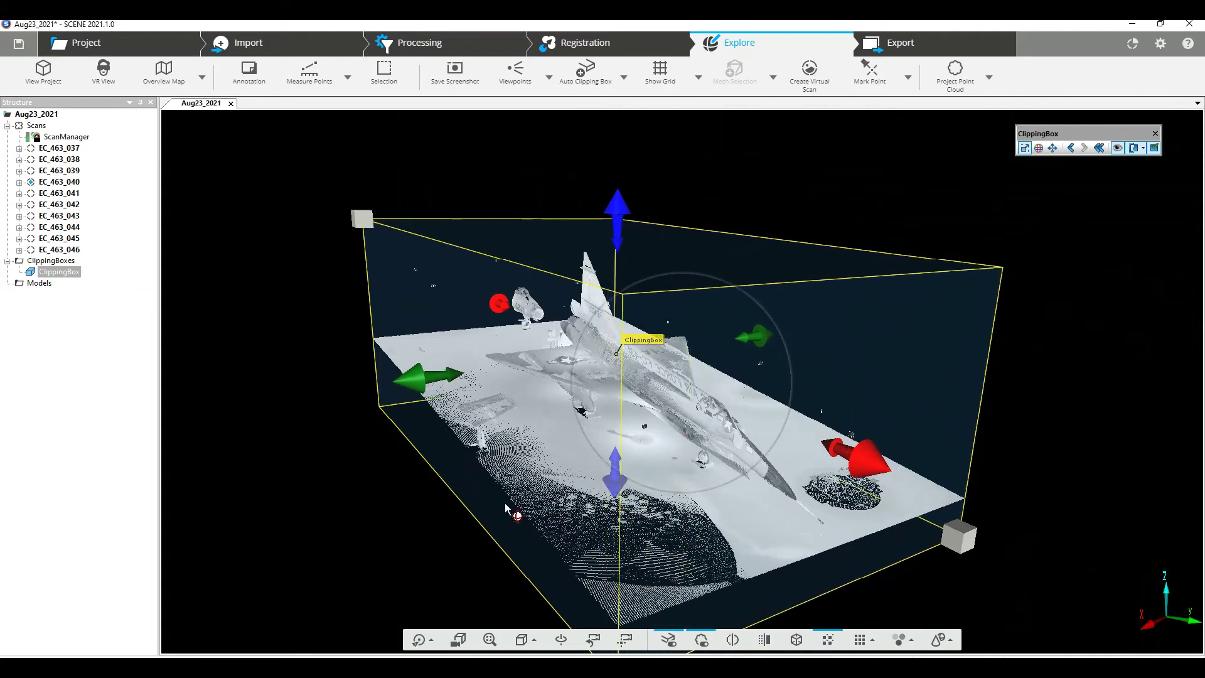
{"action": "left_click_drag", "start_coordinate": [501, 306], "coordinate": [544, 363]}
{"action": "left_click_drag", "start_coordinate": [384, 521], "coordinate": [590, 484]}
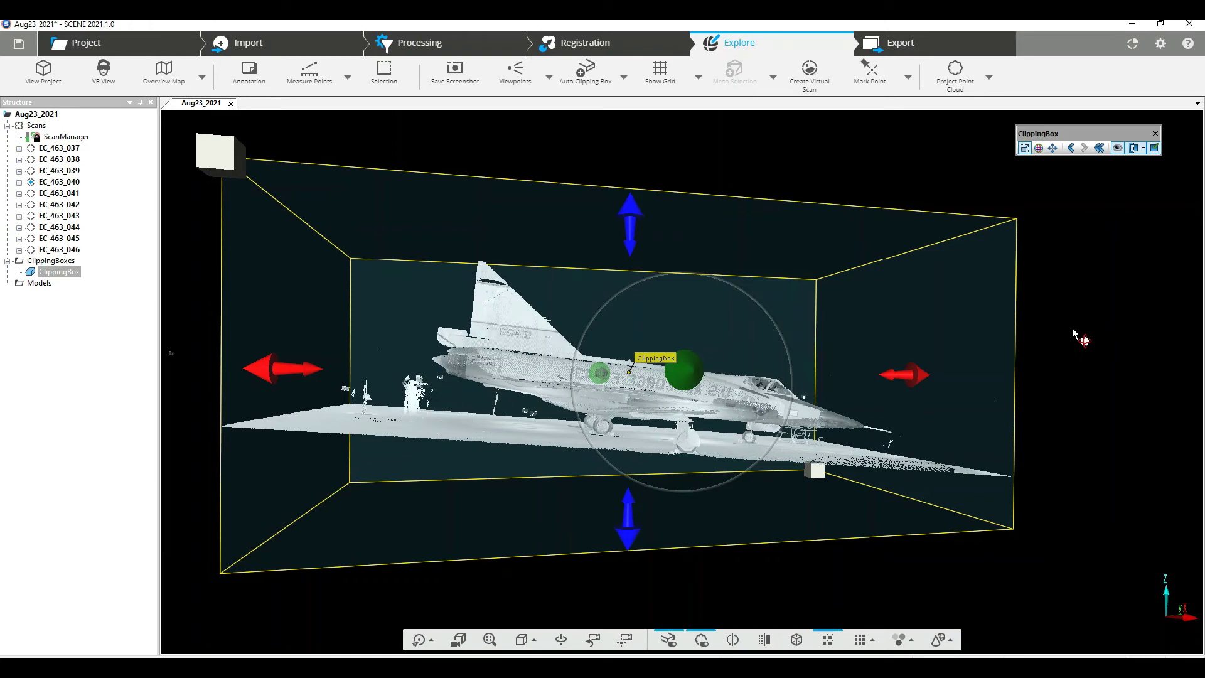
{"action": "left_click_drag", "start_coordinate": [1092, 321], "coordinate": [508, 312]}
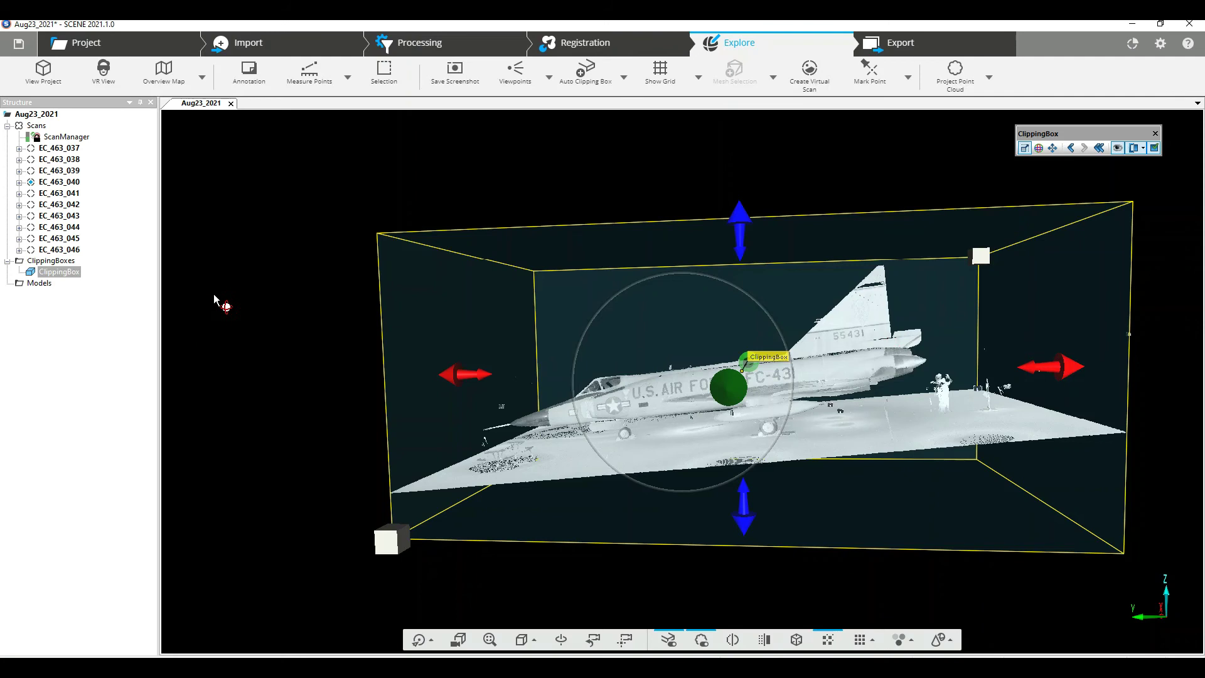
{"action": "left_click_drag", "start_coordinate": [214, 299], "coordinate": [217, 383]}
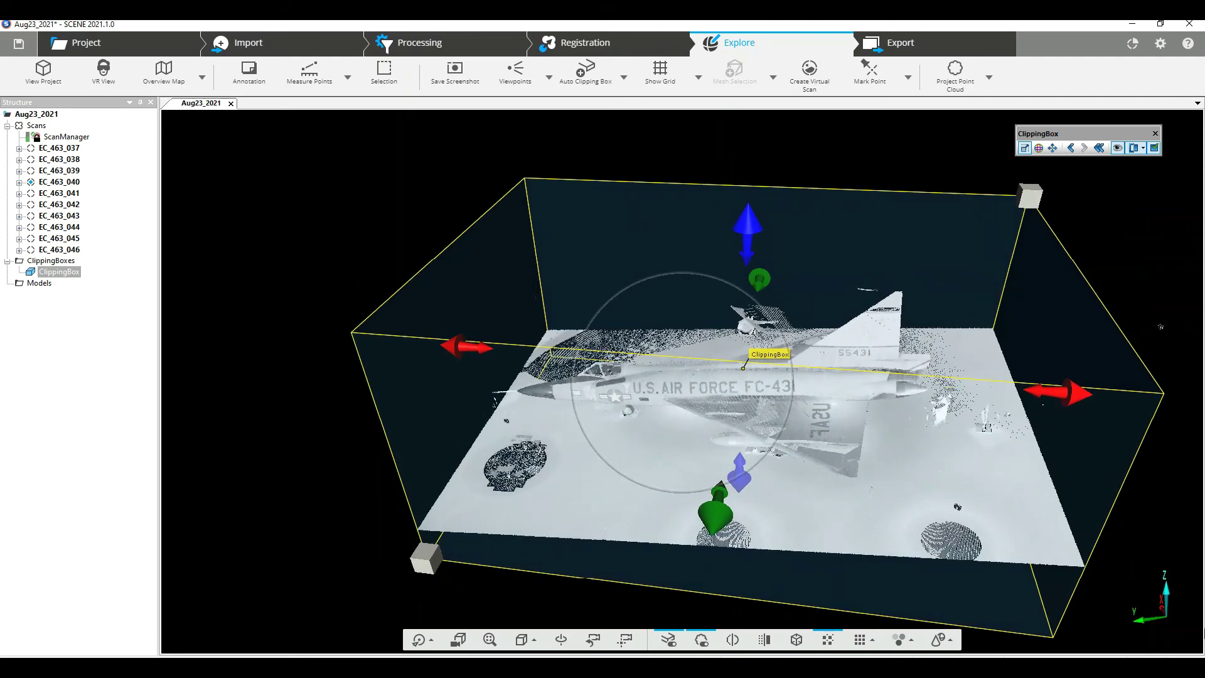